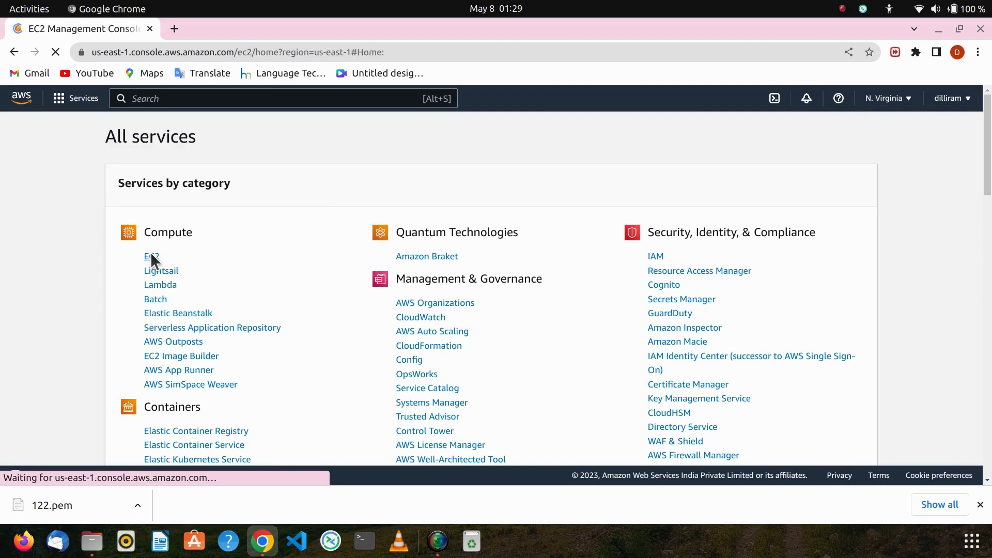
Step: Start launching a new EC2 instance and name it webserver
{"action": "scroll", "coordinate": [266, 300], "scroll_direction": "down", "scroll_amount": 3}
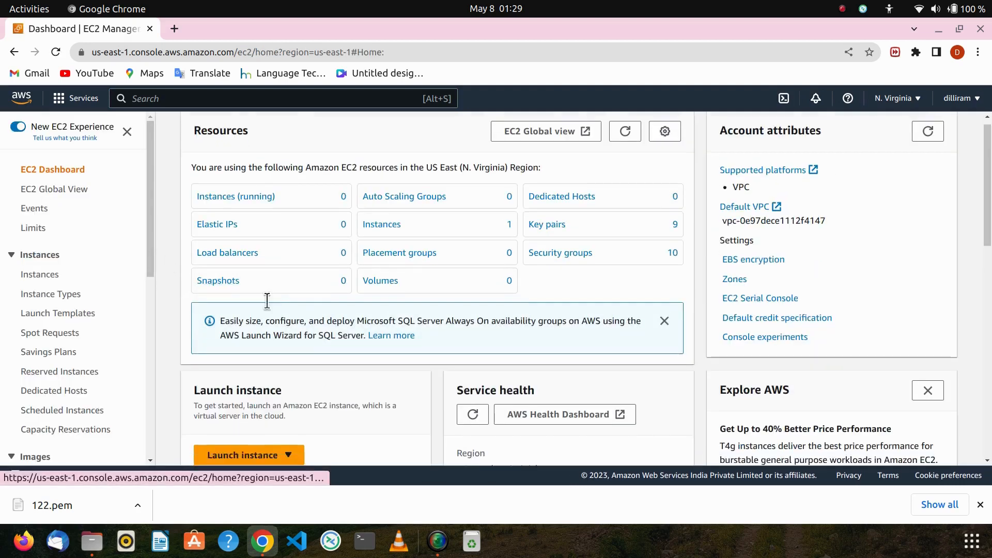
{"action": "left_click", "coordinate": [276, 390]}
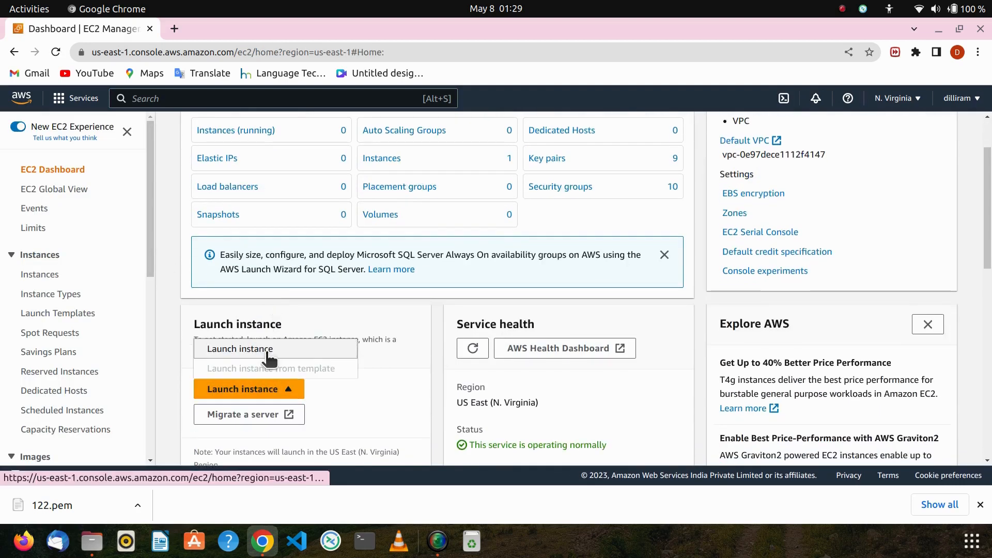
{"action": "left_click", "coordinate": [265, 348]}
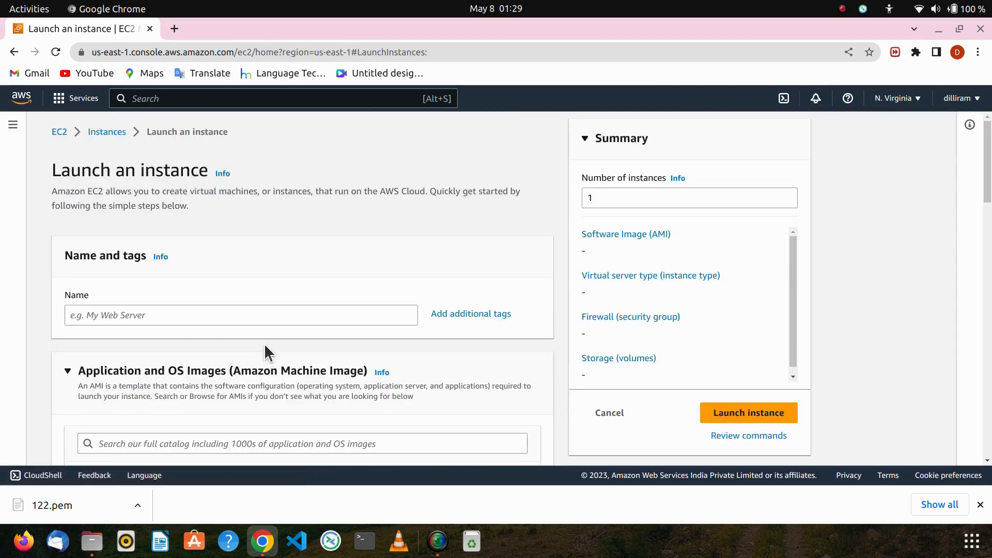
{"action": "left_click", "coordinate": [249, 317]}
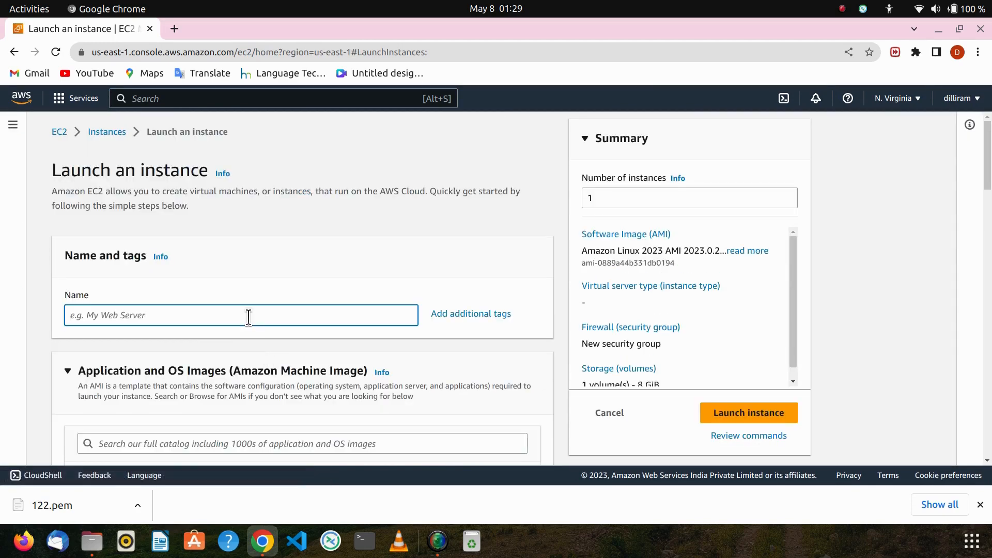
{"action": "type", "text": "webserver"}
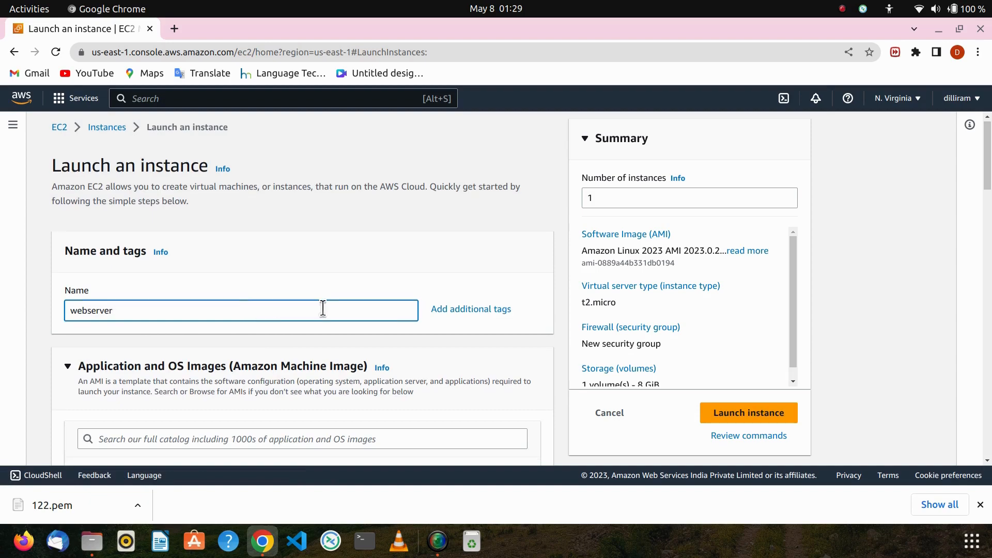
Step: Browse the full AMI catalog and select the quickstart image Microsoft Windows Server 2012 R2 Base for the instance
{"action": "scroll", "coordinate": [290, 319], "scroll_direction": "down", "scroll_amount": 5}
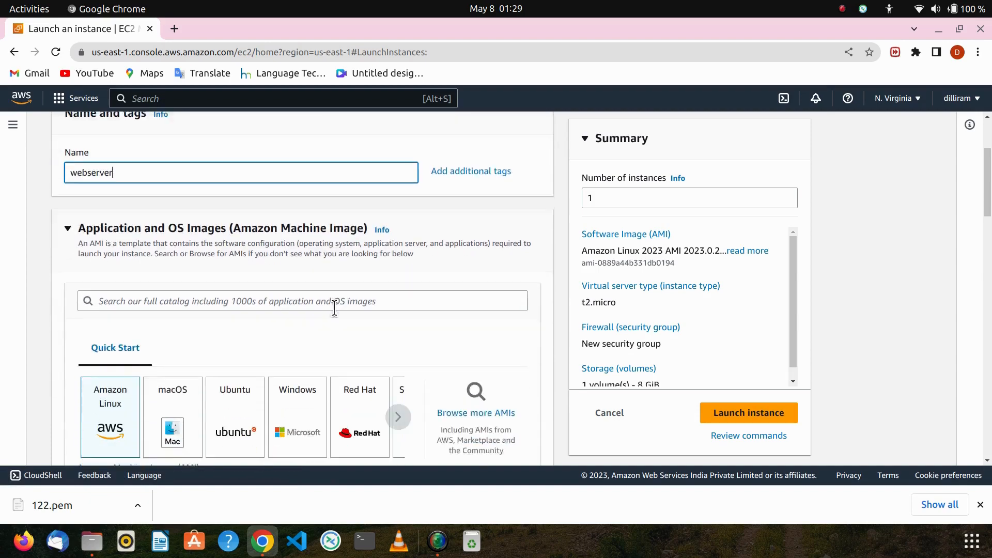
{"action": "left_click", "coordinate": [479, 323]}
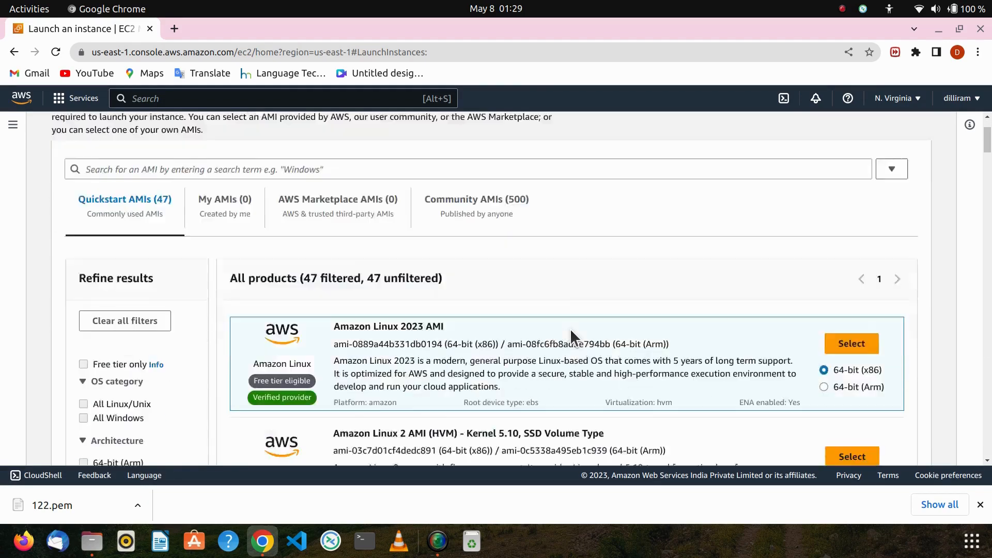
{"action": "scroll", "coordinate": [594, 333], "scroll_direction": "down", "scroll_amount": 10}
{"action": "scroll", "coordinate": [602, 336], "scroll_direction": "down", "scroll_amount": 5}
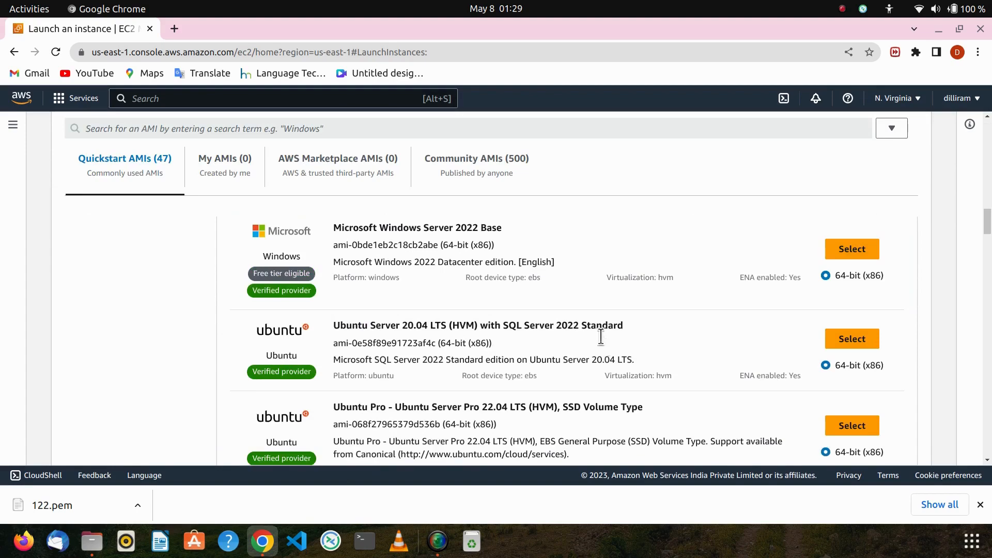
{"action": "scroll", "coordinate": [577, 335], "scroll_direction": "up", "scroll_amount": 9}
{"action": "scroll", "coordinate": [574, 335], "scroll_direction": "down", "scroll_amount": 5}
{"action": "scroll", "coordinate": [574, 336], "scroll_direction": "down", "scroll_amount": 18}
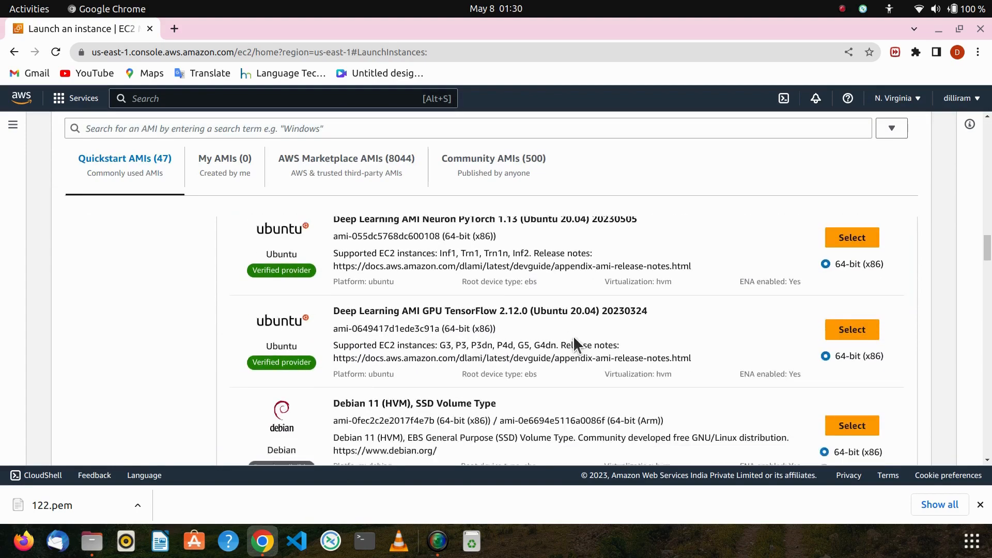
{"action": "scroll", "coordinate": [523, 332], "scroll_direction": "down", "scroll_amount": 10}
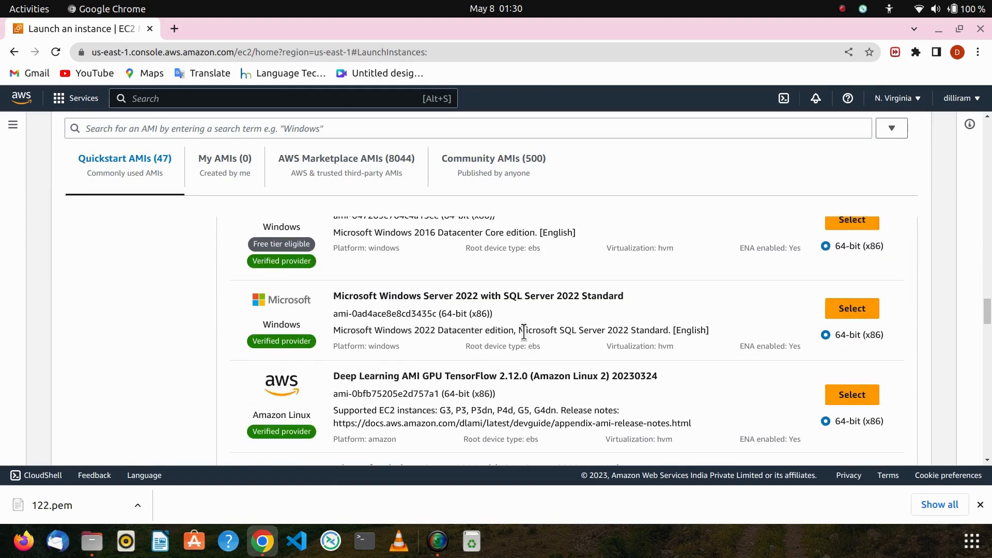
{"action": "scroll", "coordinate": [523, 331], "scroll_direction": "down", "scroll_amount": 3}
{"action": "scroll", "coordinate": [523, 333], "scroll_direction": "down", "scroll_amount": 9}
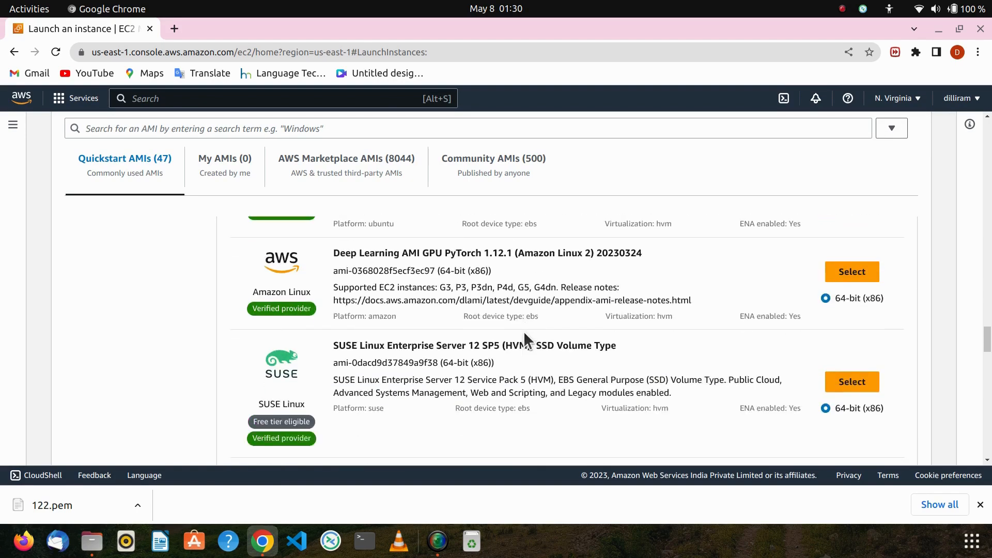
{"action": "scroll", "coordinate": [525, 333], "scroll_direction": "down", "scroll_amount": 6}
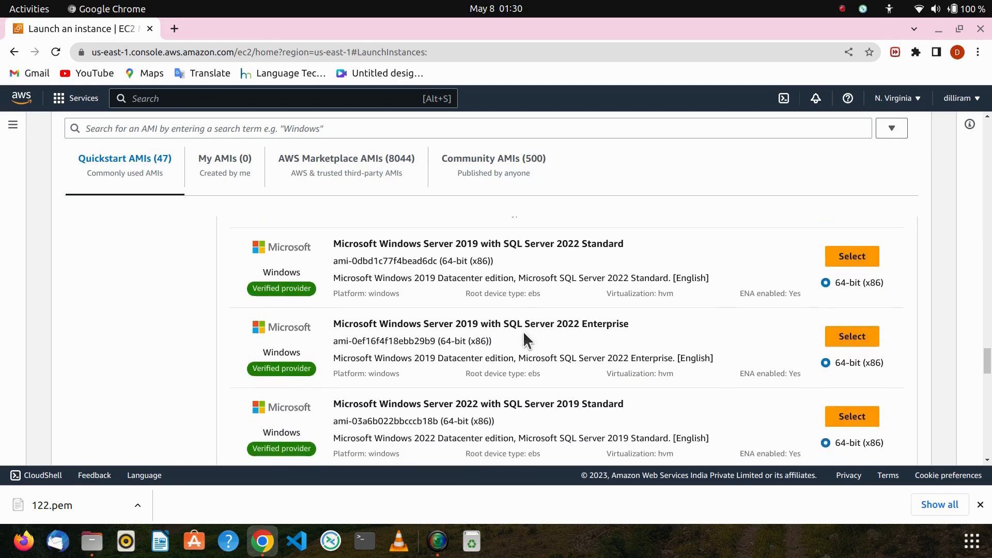
{"action": "scroll", "coordinate": [523, 330], "scroll_direction": "down", "scroll_amount": 7}
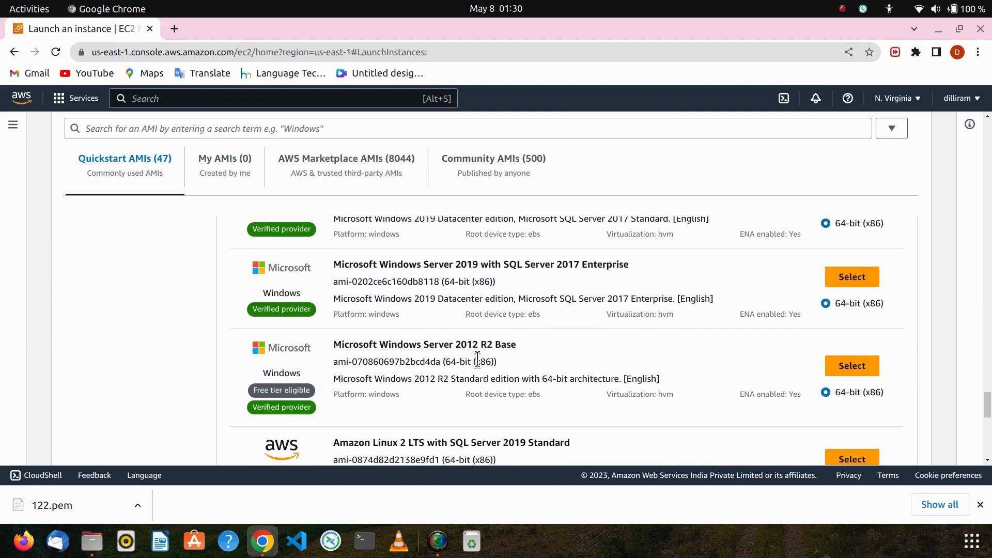
{"action": "left_click", "coordinate": [853, 366]}
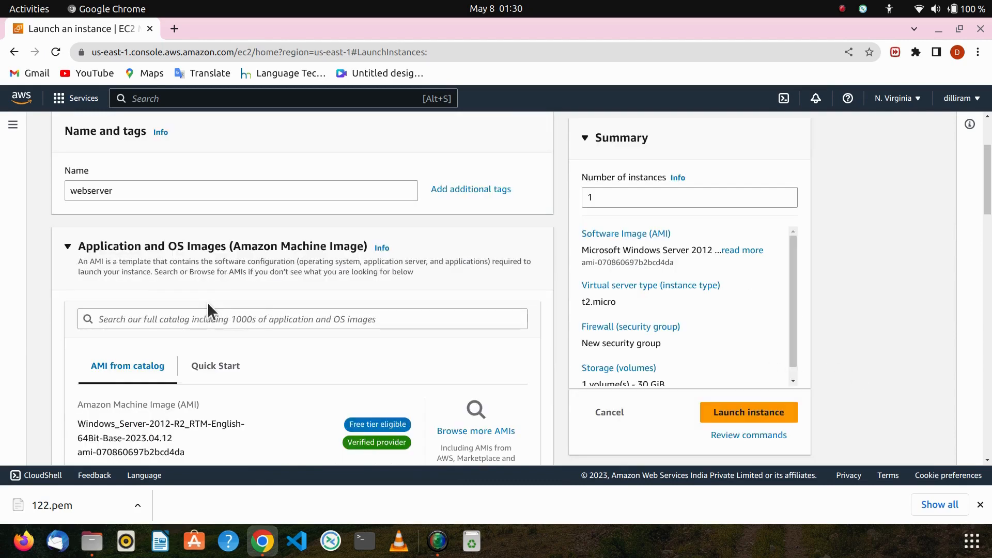
Step: Create a new login key pair named Keypair with a .pem private key file for the instance
{"action": "scroll", "coordinate": [247, 320], "scroll_direction": "down", "scroll_amount": 1}
{"action": "scroll", "coordinate": [284, 330], "scroll_direction": "down", "scroll_amount": 3}
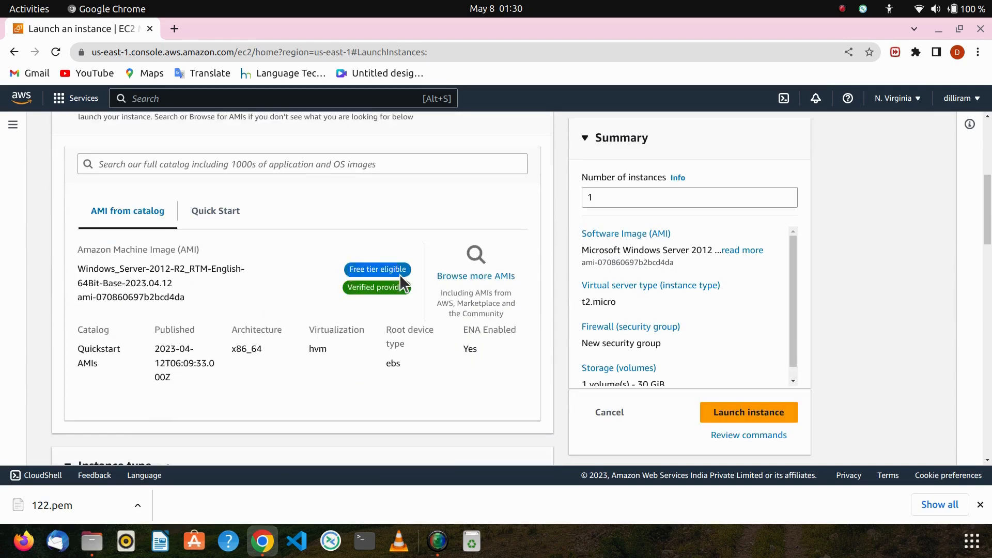
{"action": "scroll", "coordinate": [370, 299], "scroll_direction": "down", "scroll_amount": 6}
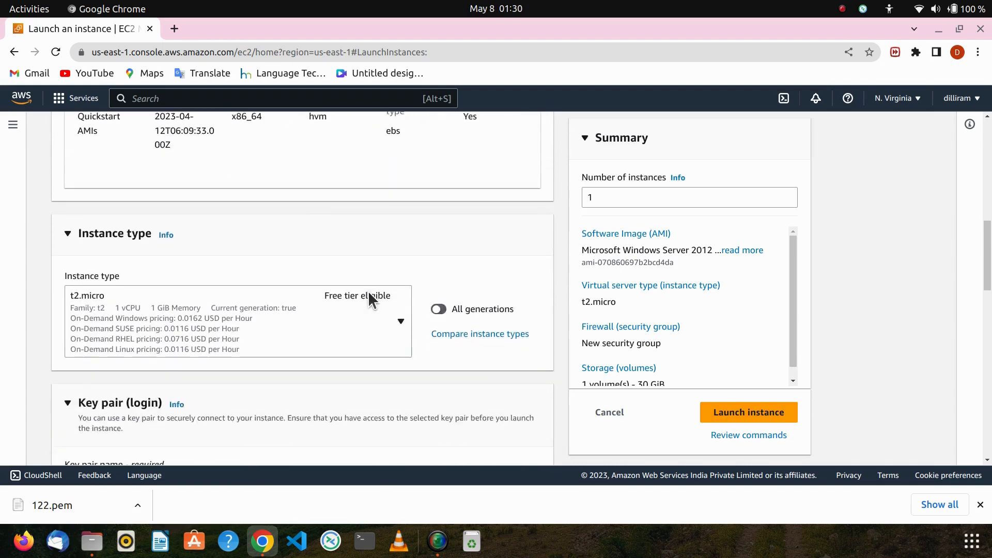
{"action": "scroll", "coordinate": [369, 293], "scroll_direction": "down", "scroll_amount": 2}
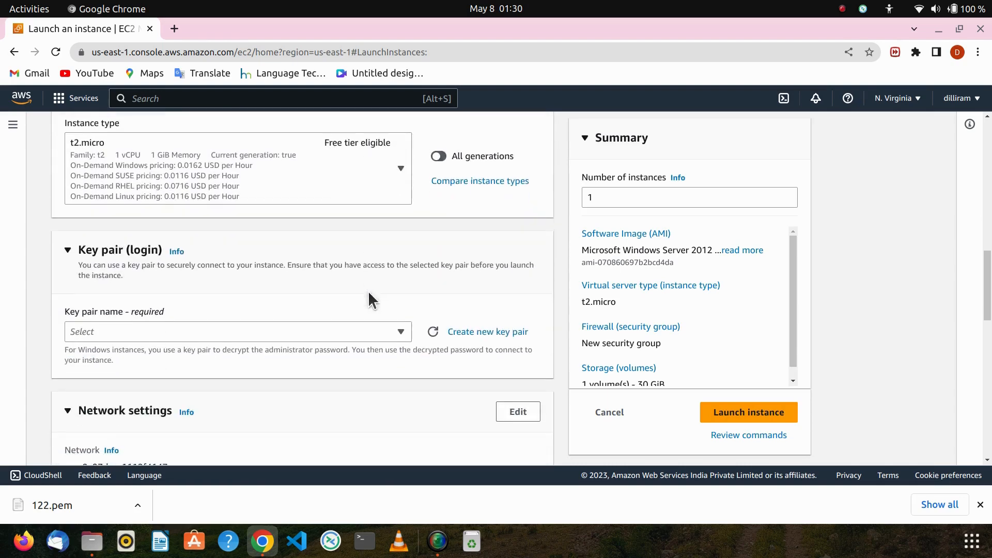
{"action": "left_click", "coordinate": [471, 331]}
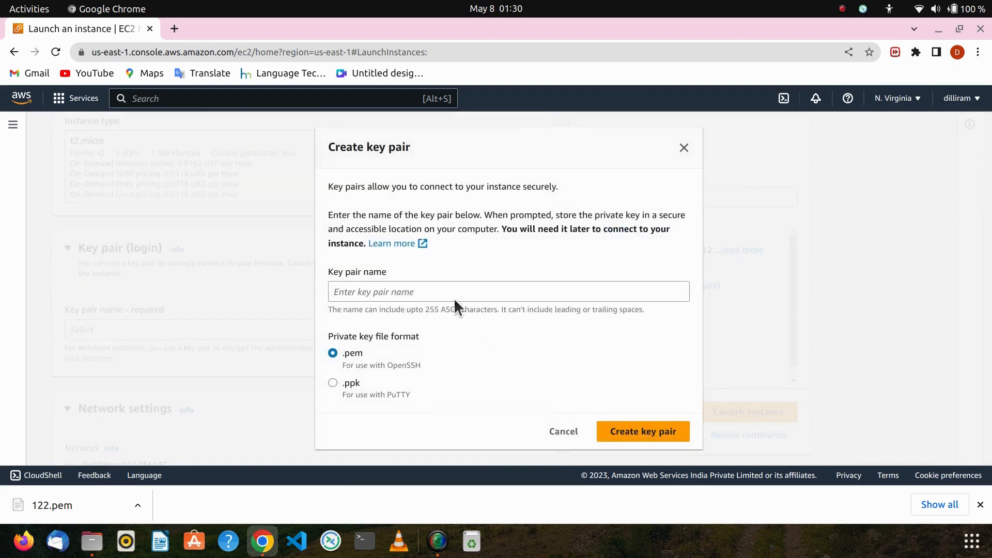
{"action": "left_click", "coordinate": [451, 296]}
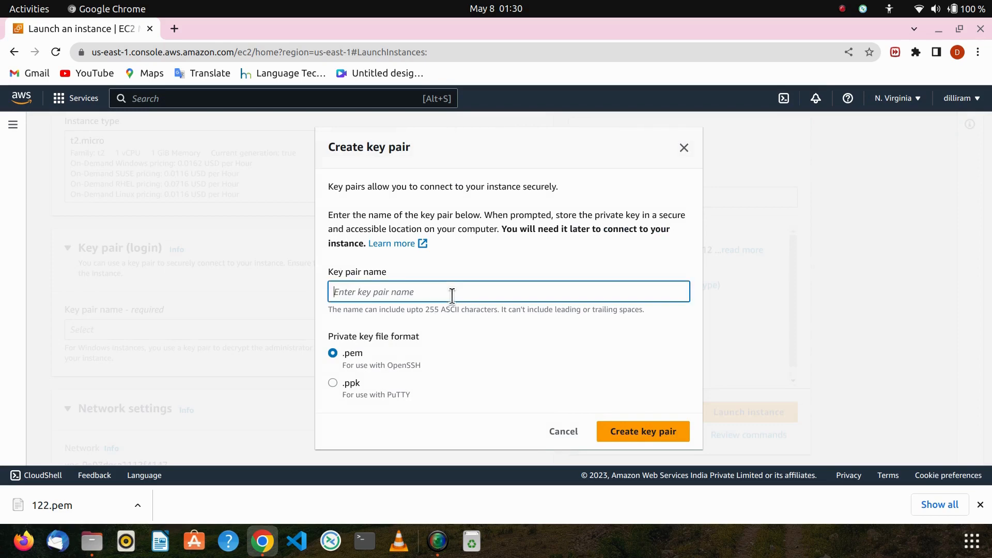
{"action": "type", "text": "Keypair"}
{"action": "left_click", "coordinate": [638, 433]}
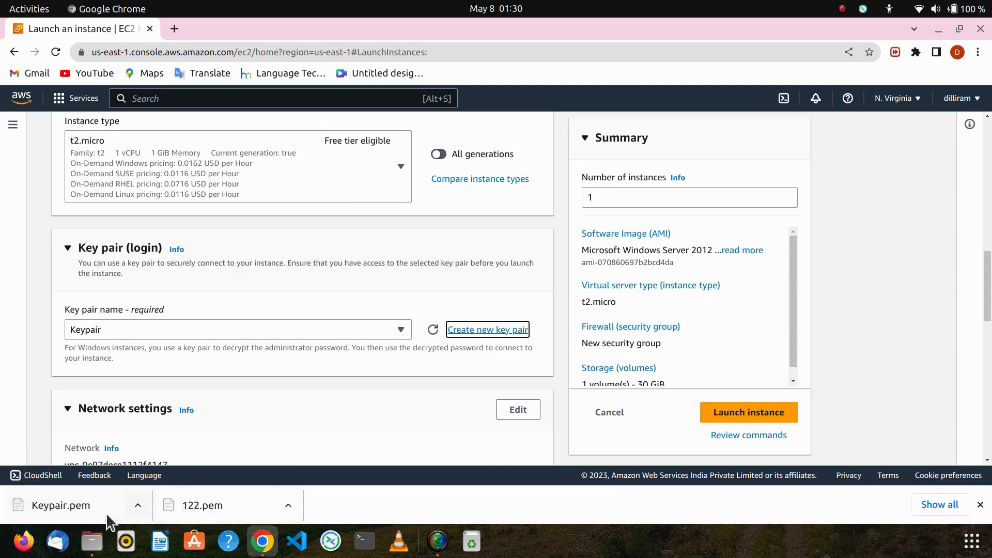
Step: Edit the instance's network settings and choose subnet-0100b5eebe30c1845 in availability zone us-east-1b
{"action": "scroll", "coordinate": [341, 270], "scroll_direction": "down", "scroll_amount": 1}
{"action": "scroll", "coordinate": [340, 270], "scroll_direction": "down", "scroll_amount": 3}
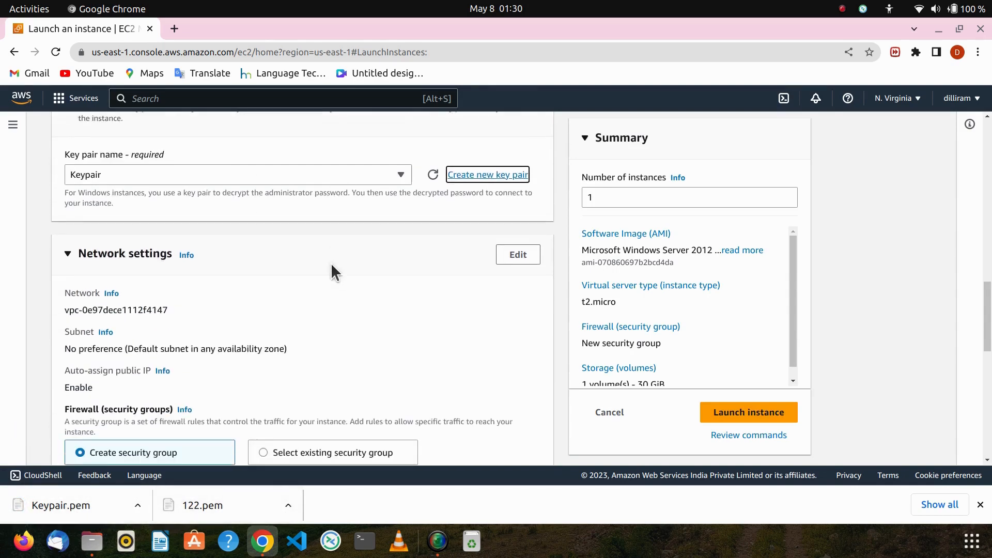
{"action": "left_click", "coordinate": [503, 258]}
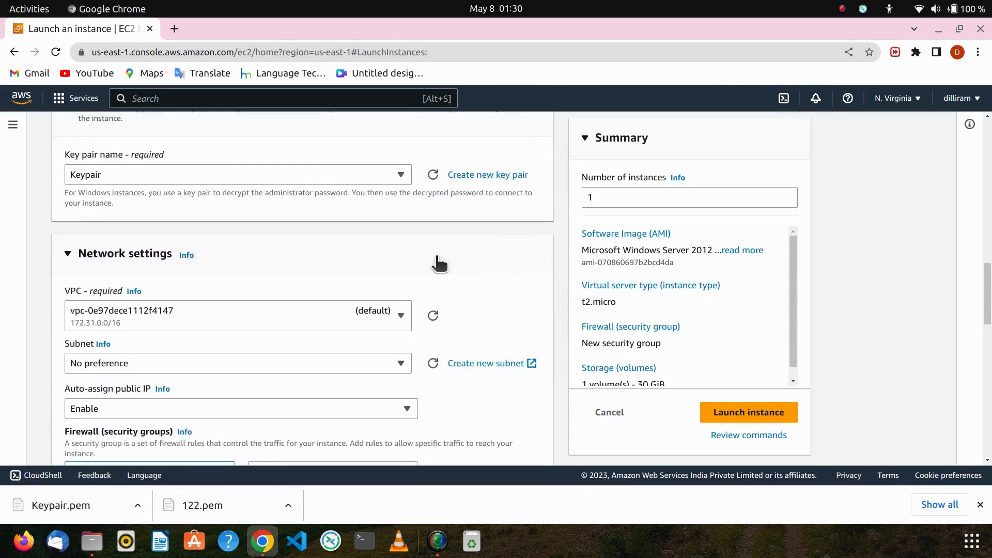
{"action": "scroll", "coordinate": [382, 276], "scroll_direction": "down", "scroll_amount": 2}
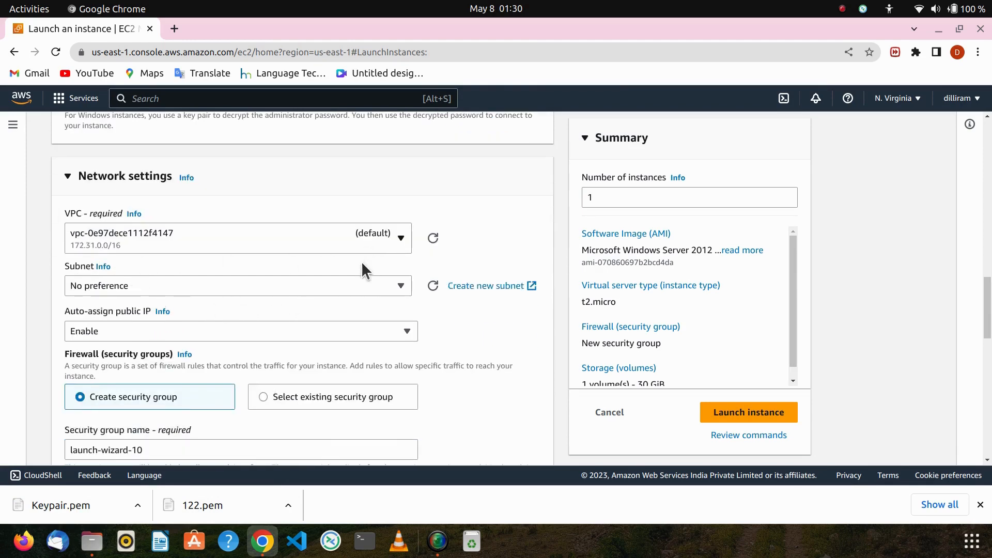
{"action": "left_click", "coordinate": [377, 286]}
{"action": "scroll", "coordinate": [284, 356], "scroll_direction": "down", "scroll_amount": 2}
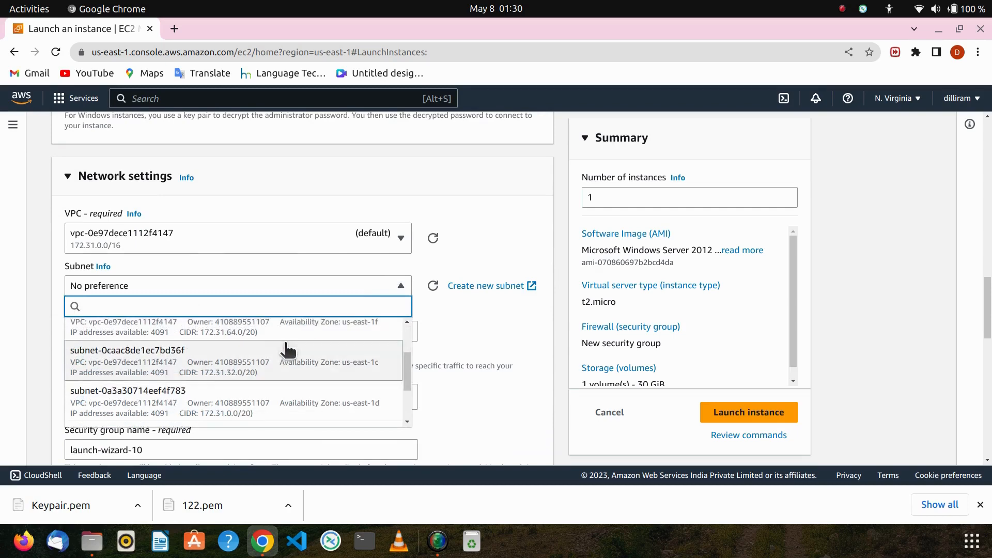
{"action": "scroll", "coordinate": [342, 373], "scroll_direction": "down", "scroll_amount": 2}
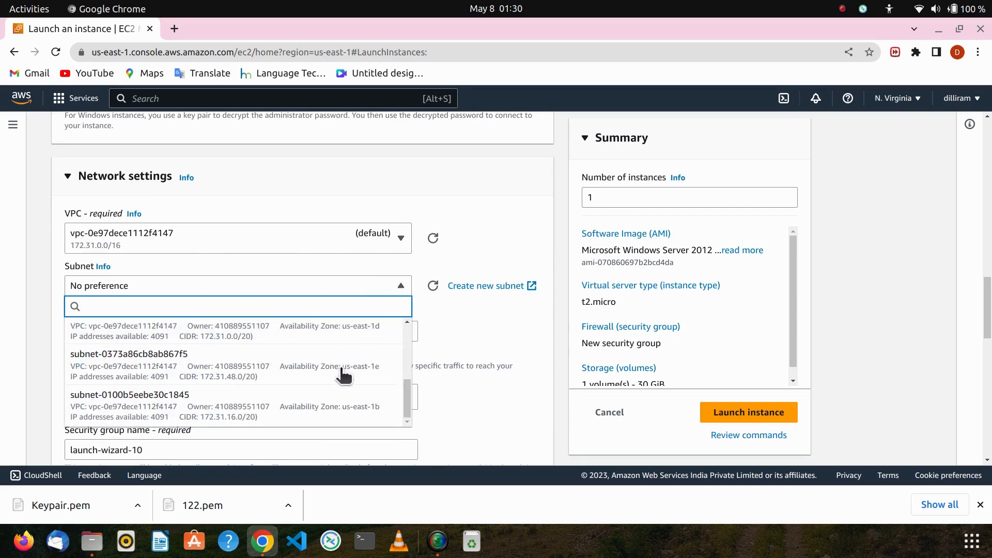
{"action": "scroll", "coordinate": [343, 379], "scroll_direction": "down", "scroll_amount": 2}
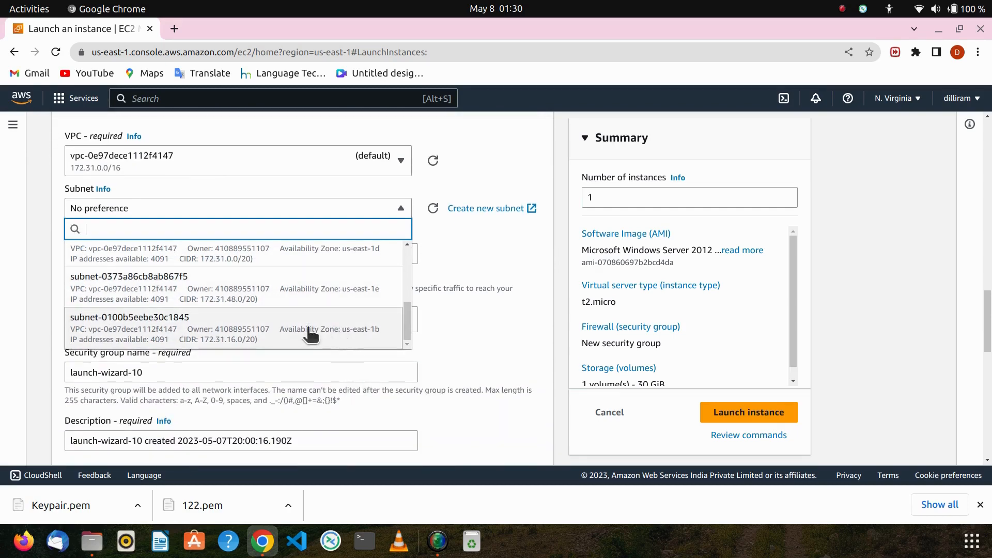
{"action": "left_click", "coordinate": [332, 336]}
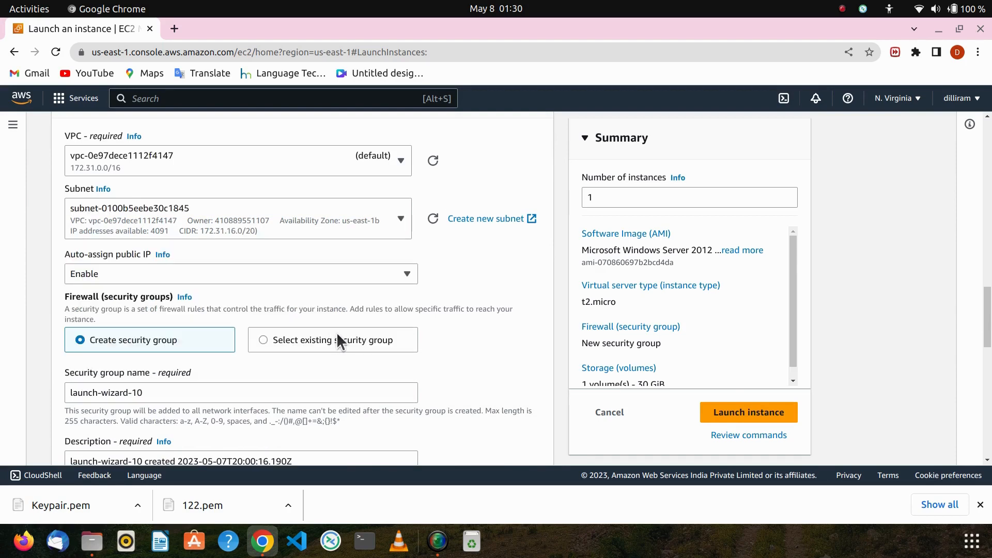
Step: Add a second inbound security group rule of type HTTP with source type Anywhere
{"action": "scroll", "coordinate": [329, 341], "scroll_direction": "down", "scroll_amount": 6}
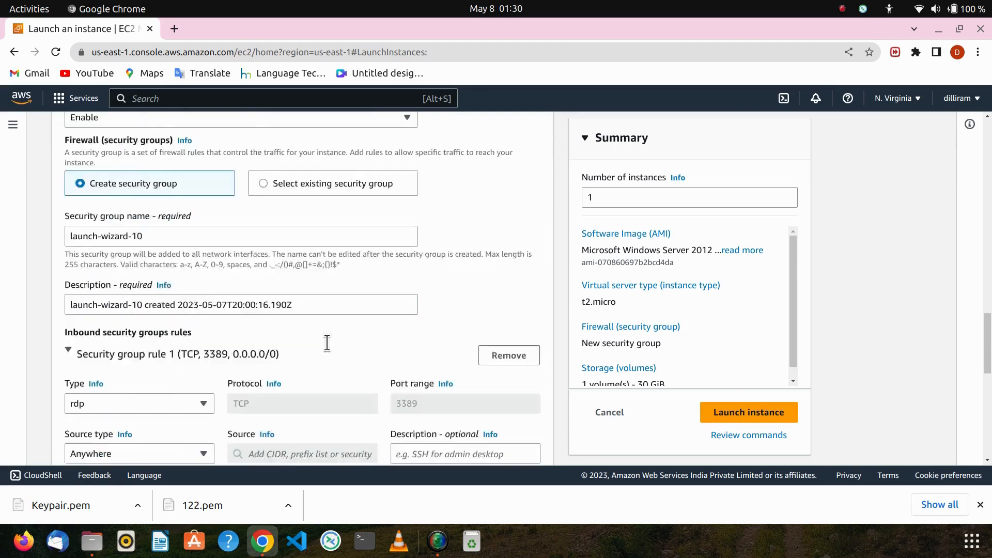
{"action": "scroll", "coordinate": [330, 353], "scroll_direction": "down", "scroll_amount": 2}
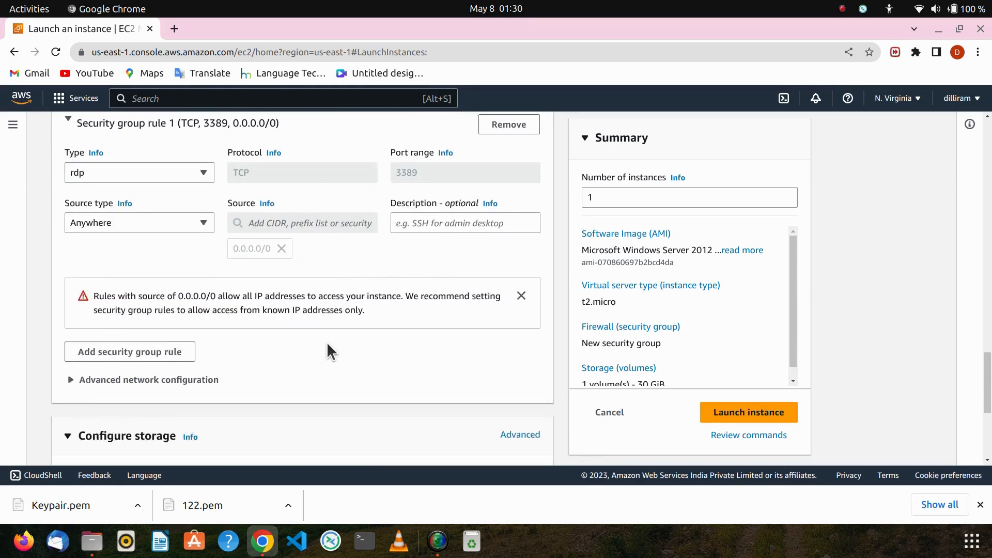
{"action": "scroll", "coordinate": [327, 350], "scroll_direction": "up", "scroll_amount": 2}
{"action": "scroll", "coordinate": [227, 326], "scroll_direction": "up", "scroll_amount": 2}
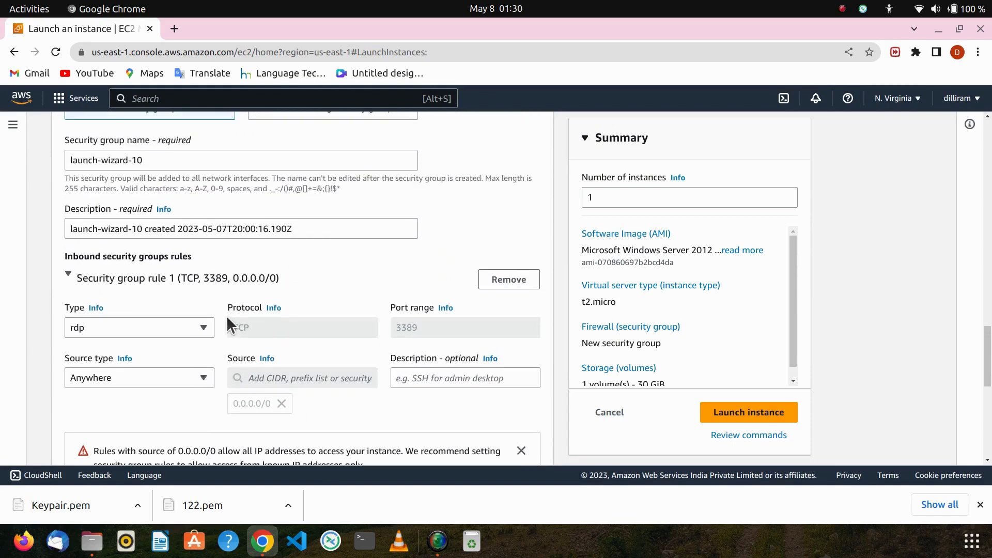
{"action": "scroll", "coordinate": [221, 312], "scroll_direction": "up", "scroll_amount": 2}
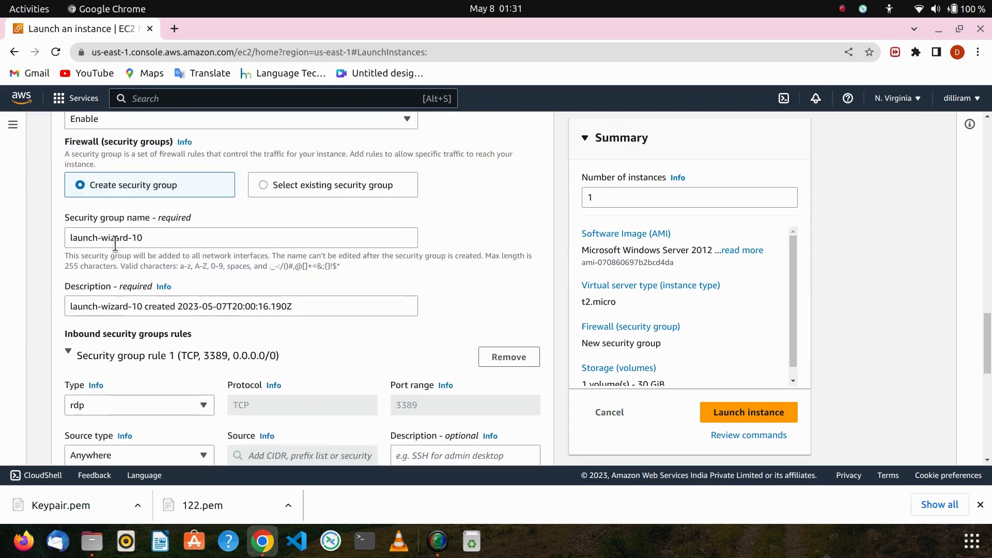
{"action": "scroll", "coordinate": [134, 239], "scroll_direction": "down", "scroll_amount": 4}
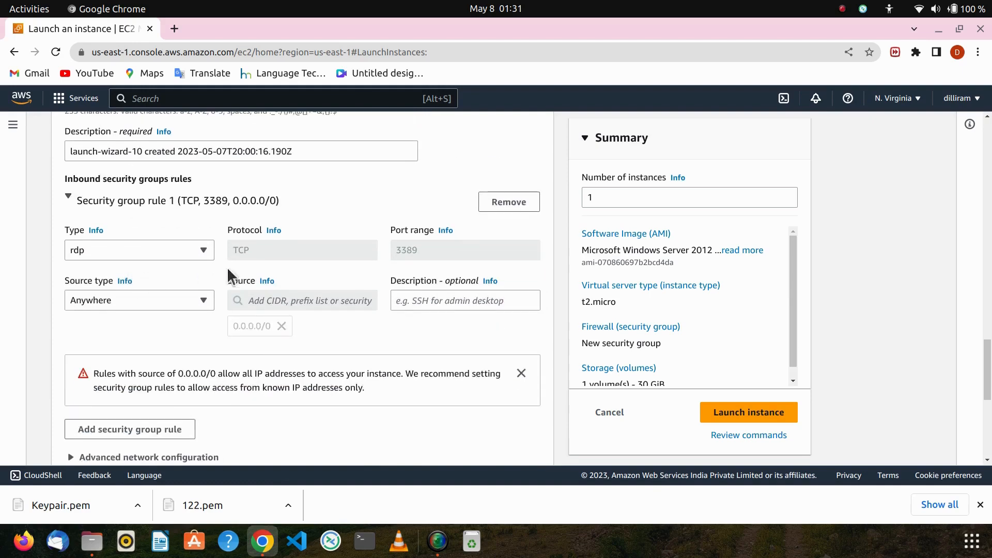
{"action": "scroll", "coordinate": [145, 287], "scroll_direction": "down", "scroll_amount": 2}
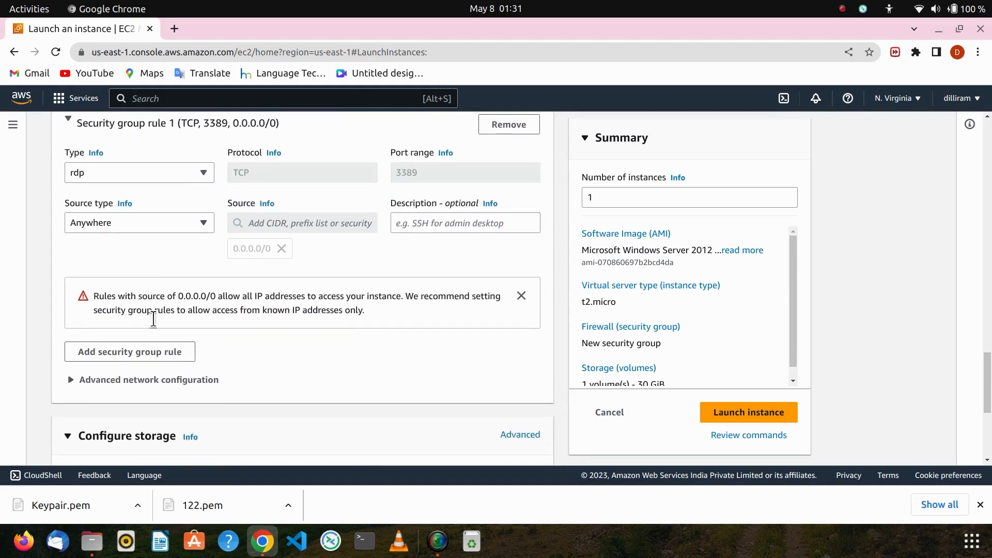
{"action": "left_click", "coordinate": [157, 351]}
{"action": "scroll", "coordinate": [178, 346], "scroll_direction": "down", "scroll_amount": 2}
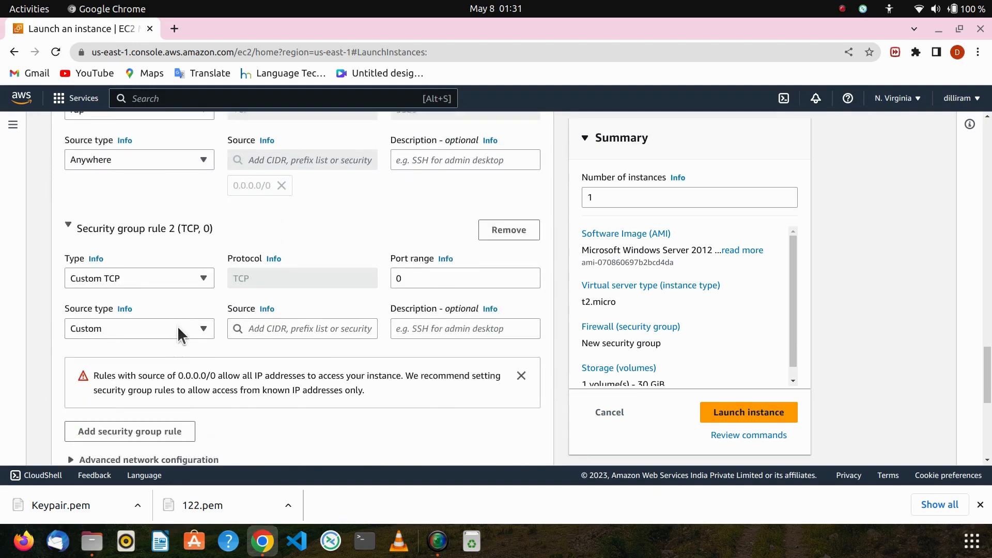
{"action": "left_click", "coordinate": [166, 264]}
{"action": "scroll", "coordinate": [140, 336], "scroll_direction": "down", "scroll_amount": 5}
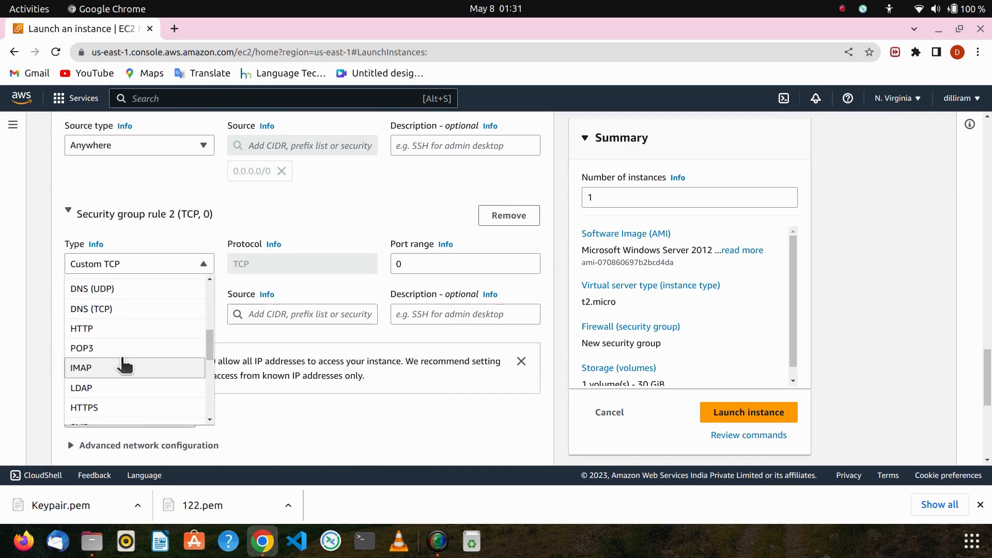
{"action": "left_click", "coordinate": [136, 329]}
{"action": "left_click", "coordinate": [170, 313]}
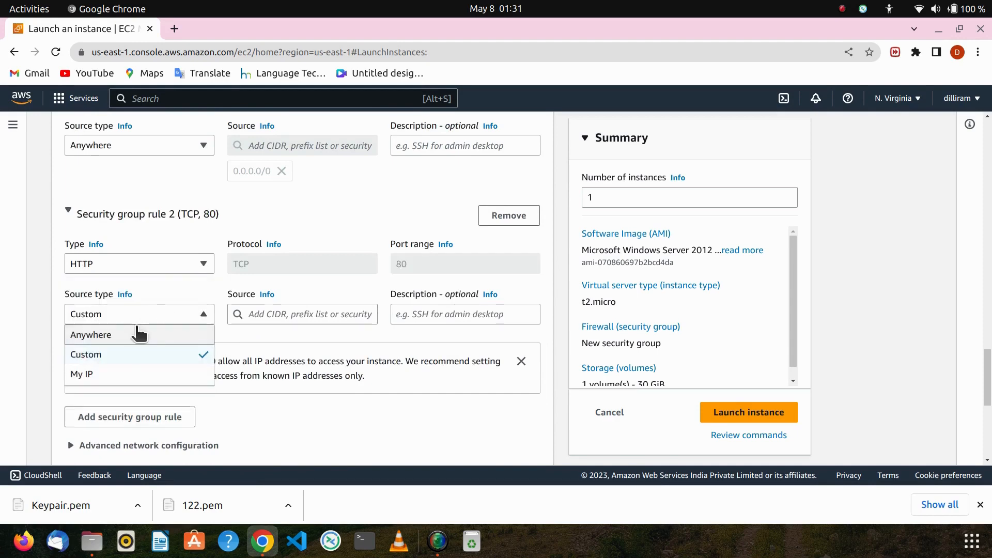
{"action": "left_click", "coordinate": [124, 339]}
Step: Add a third inbound security group rule of type HTTPS with source type Anywhere
{"action": "scroll", "coordinate": [144, 316], "scroll_direction": "down", "scroll_amount": 2}
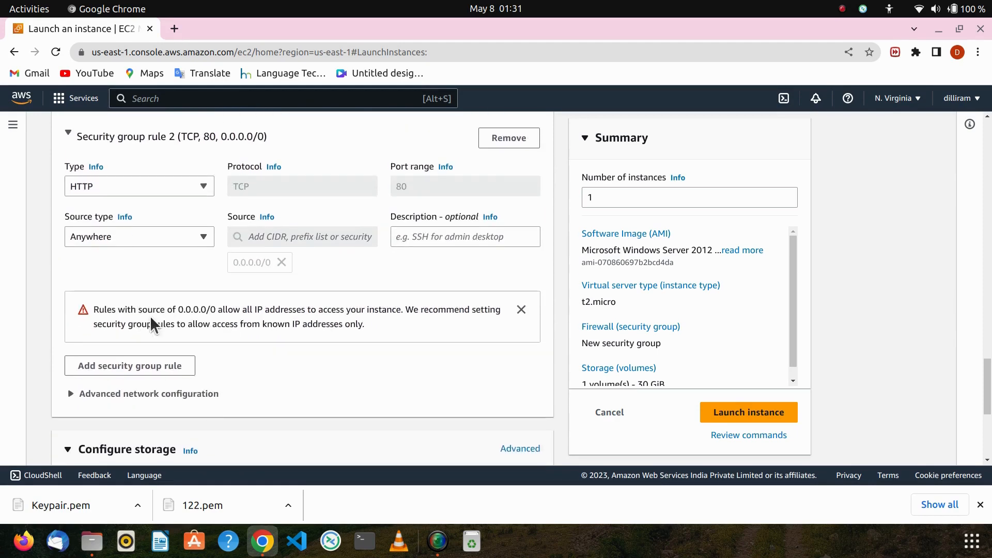
{"action": "left_click", "coordinate": [155, 363]}
{"action": "scroll", "coordinate": [157, 336], "scroll_direction": "down", "scroll_amount": 3}
{"action": "left_click", "coordinate": [157, 278]}
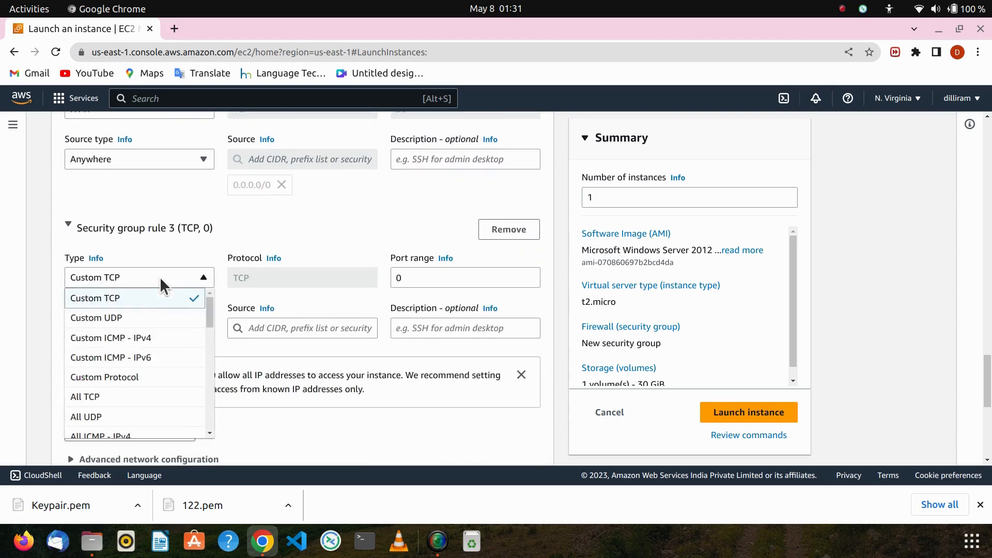
{"action": "scroll", "coordinate": [106, 379], "scroll_direction": "down", "scroll_amount": 2}
{"action": "scroll", "coordinate": [106, 379], "scroll_direction": "down", "scroll_amount": 6}
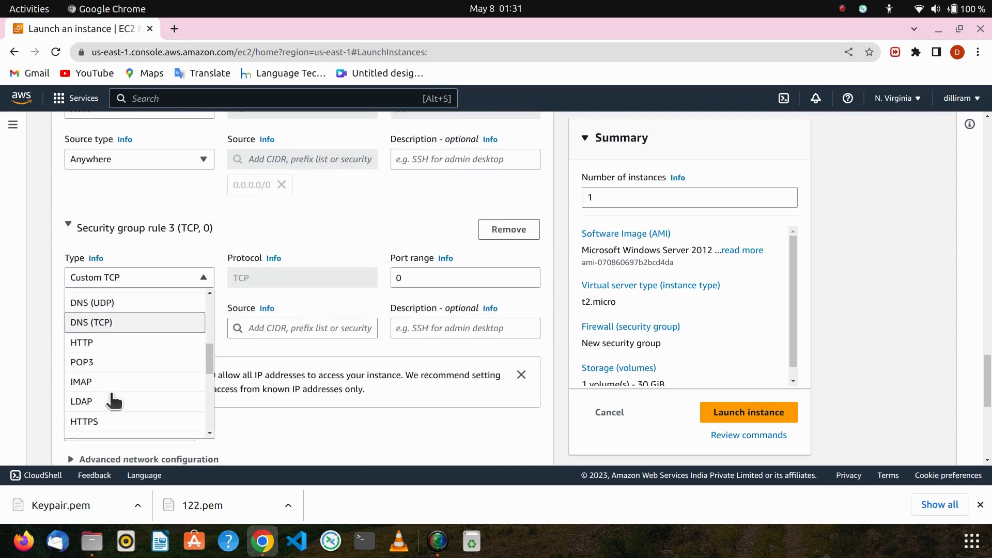
{"action": "left_click", "coordinate": [124, 344]}
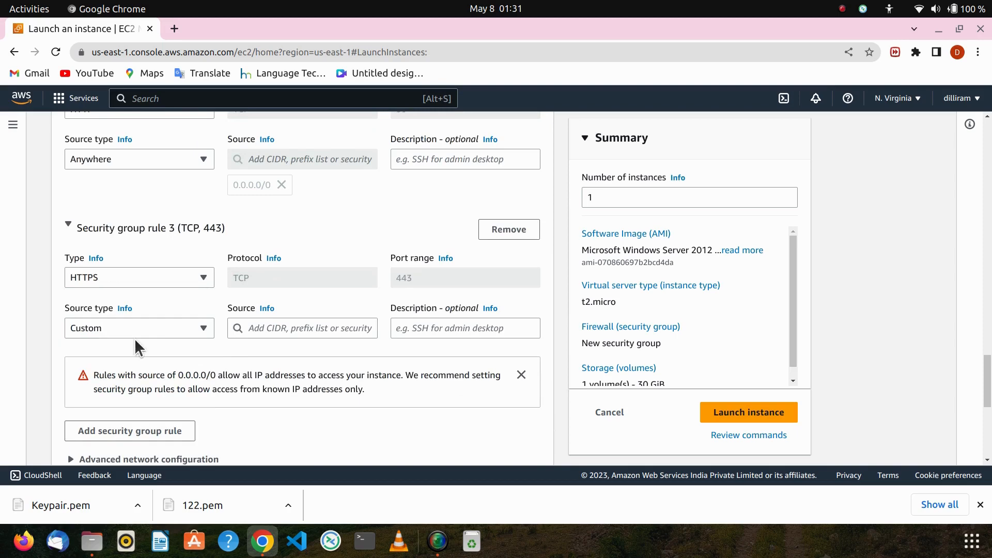
{"action": "left_click", "coordinate": [155, 328]}
{"action": "left_click", "coordinate": [129, 349]}
Step: Review the storage configuration, the expanded advanced details and the launch summary of the instance
{"action": "scroll", "coordinate": [138, 342], "scroll_direction": "down", "scroll_amount": 3}
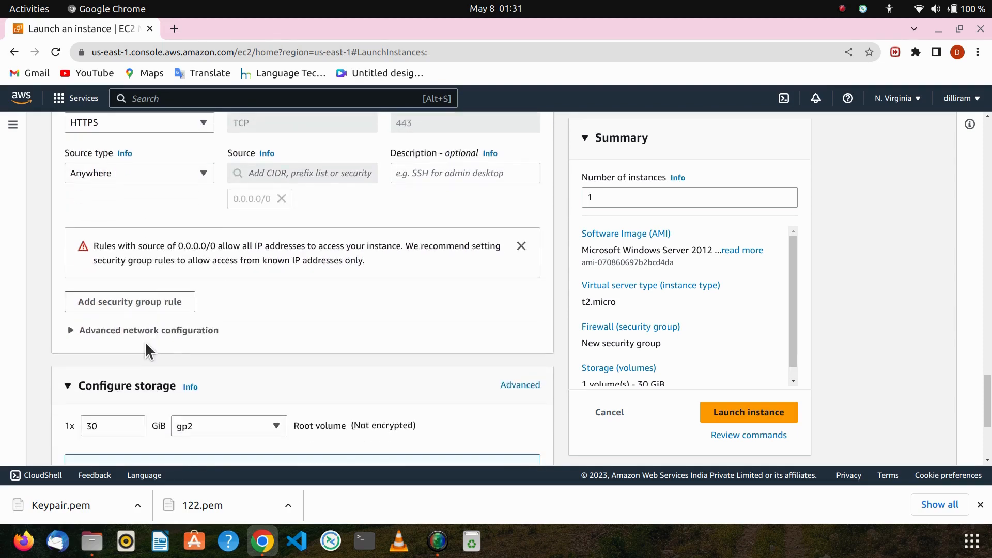
{"action": "scroll", "coordinate": [145, 343], "scroll_direction": "down", "scroll_amount": 3}
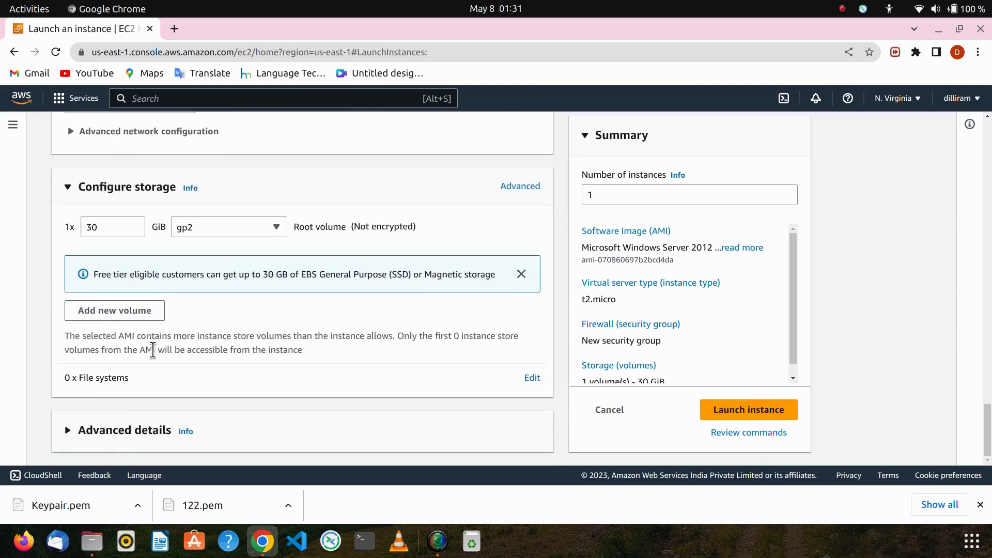
{"action": "left_click", "coordinate": [73, 428]}
{"action": "scroll", "coordinate": [200, 389], "scroll_direction": "down", "scroll_amount": 1}
{"action": "scroll", "coordinate": [200, 389], "scroll_direction": "down", "scroll_amount": 13}
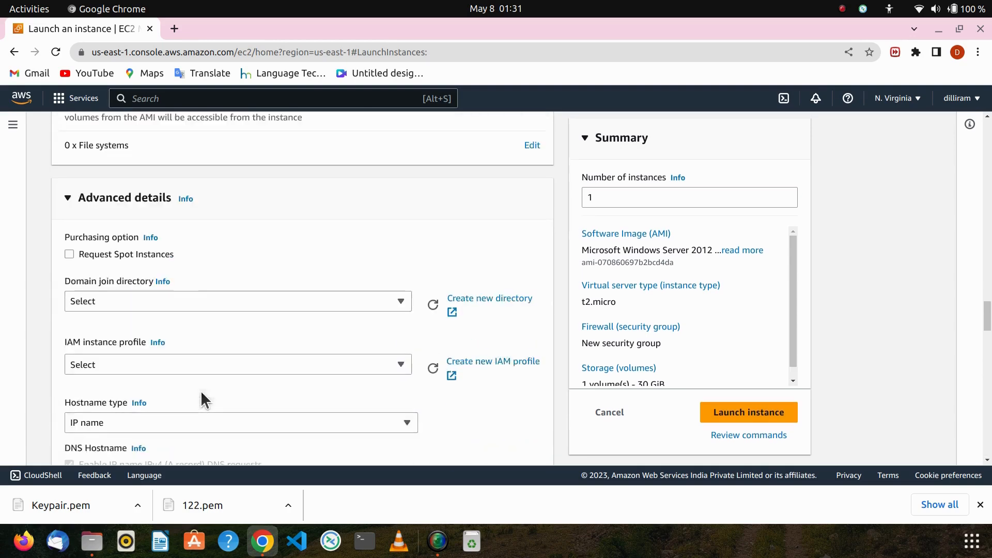
{"action": "scroll", "coordinate": [199, 393], "scroll_direction": "down", "scroll_amount": 13}
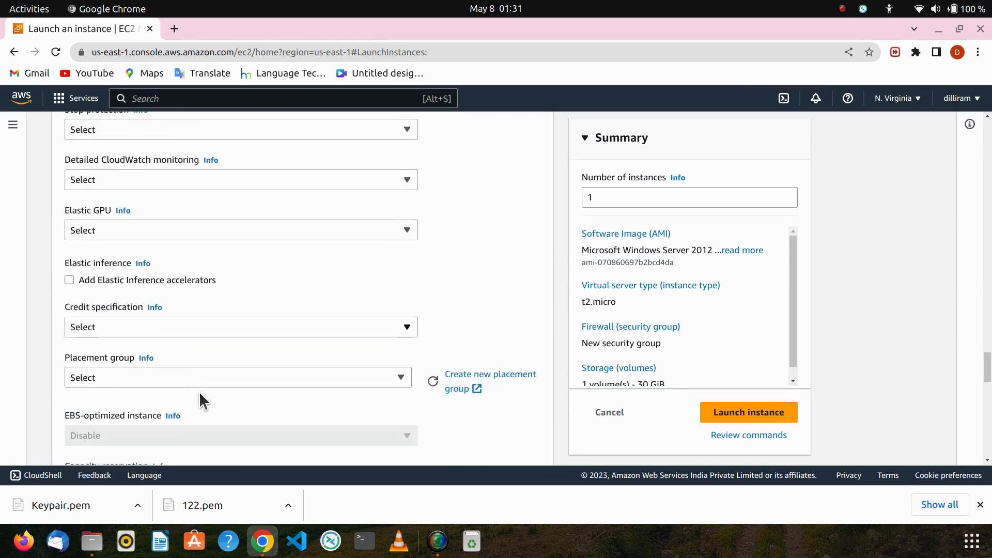
{"action": "scroll", "coordinate": [233, 413], "scroll_direction": "down", "scroll_amount": 6}
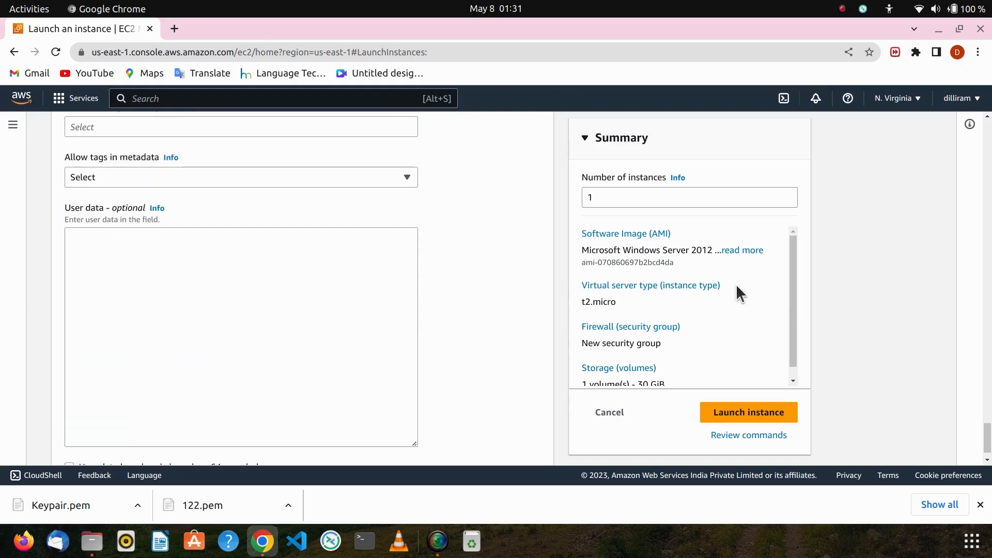
{"action": "scroll", "coordinate": [729, 286], "scroll_direction": "down", "scroll_amount": 2}
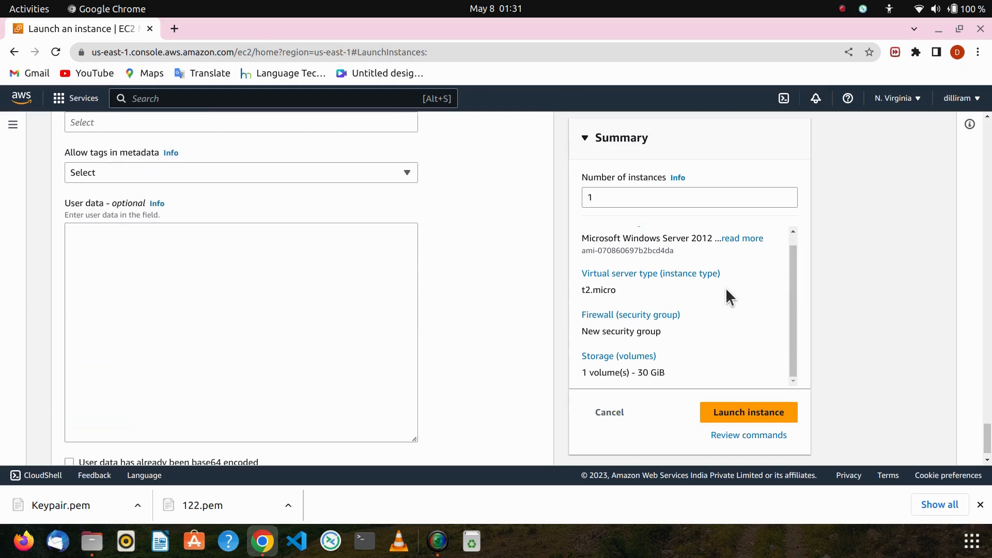
Step: Launch the configured instance and open the list of EC2 instances
{"action": "left_click", "coordinate": [747, 409]}
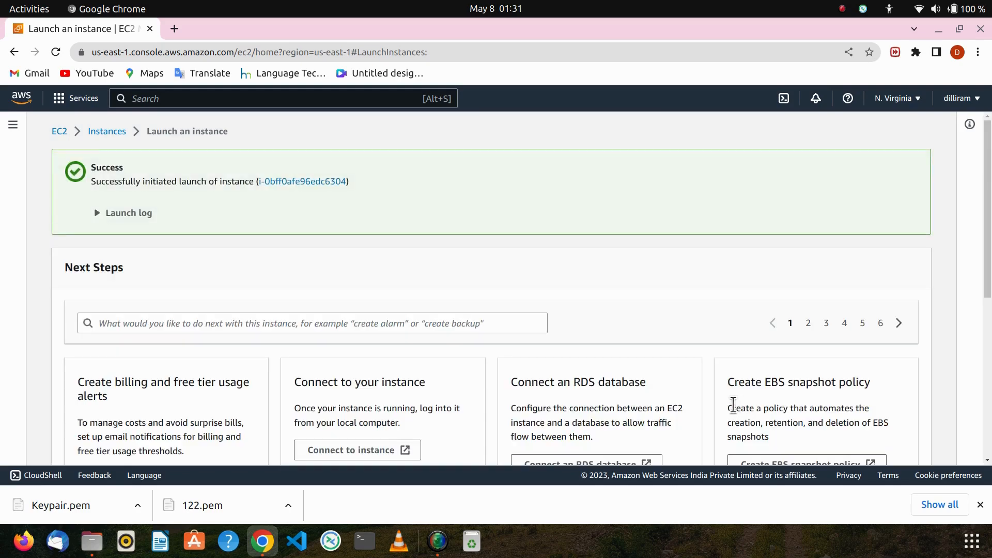
{"action": "left_click", "coordinate": [98, 133]}
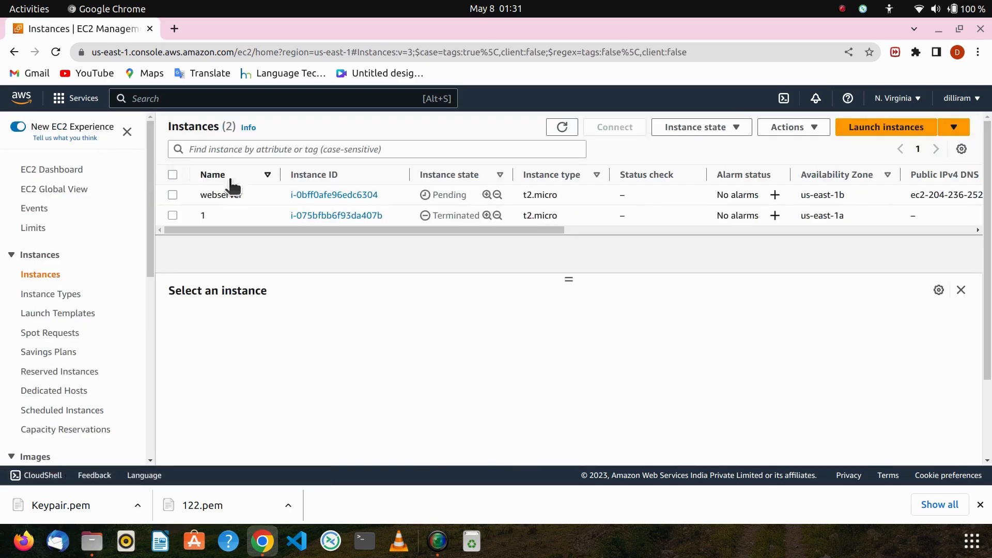
Step: Select the webserver instance and examine its state and full details, including addresses, AMI and key pair
{"action": "double_click", "coordinate": [444, 195]}
{"action": "scroll", "coordinate": [507, 339], "scroll_direction": "down", "scroll_amount": 8}
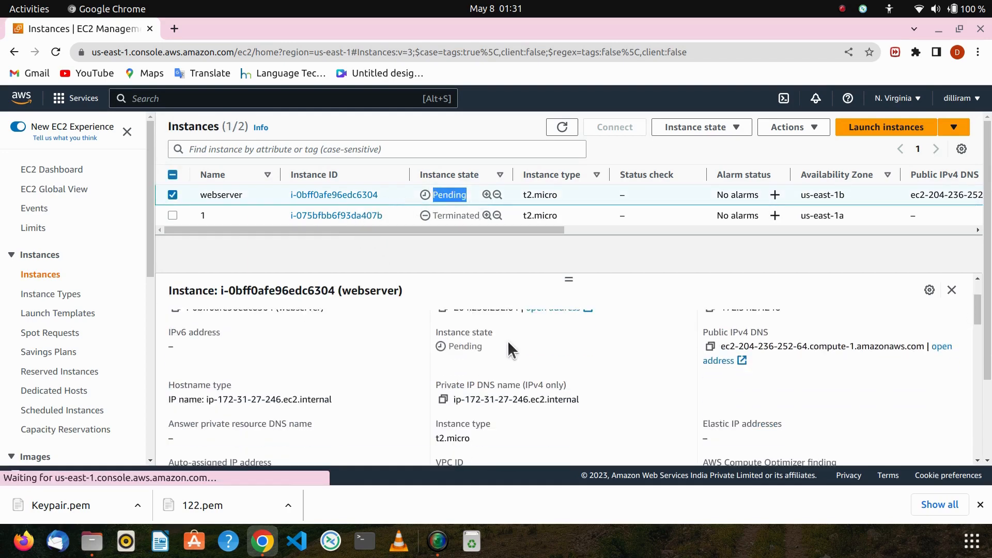
{"action": "scroll", "coordinate": [535, 365], "scroll_direction": "down", "scroll_amount": 10}
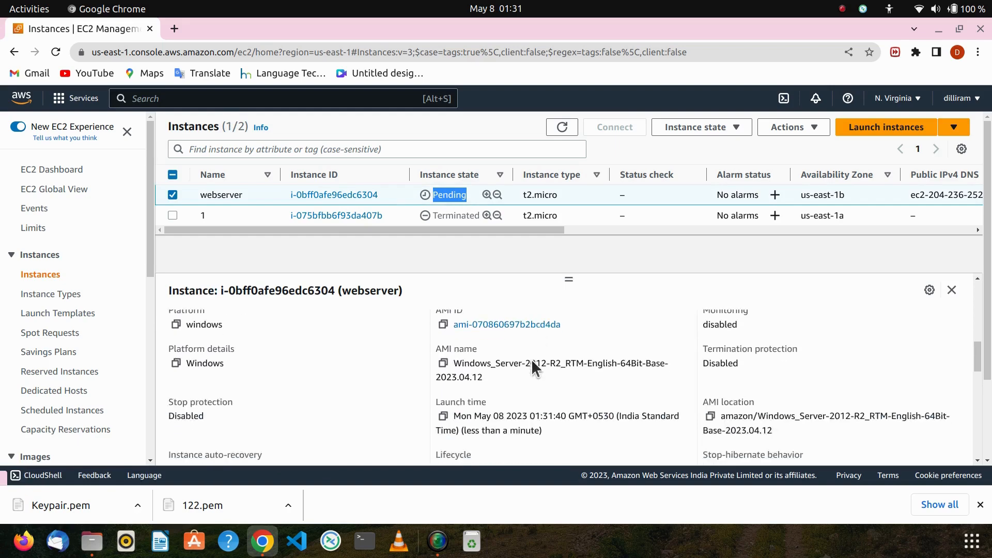
{"action": "scroll", "coordinate": [559, 387], "scroll_direction": "down", "scroll_amount": 6}
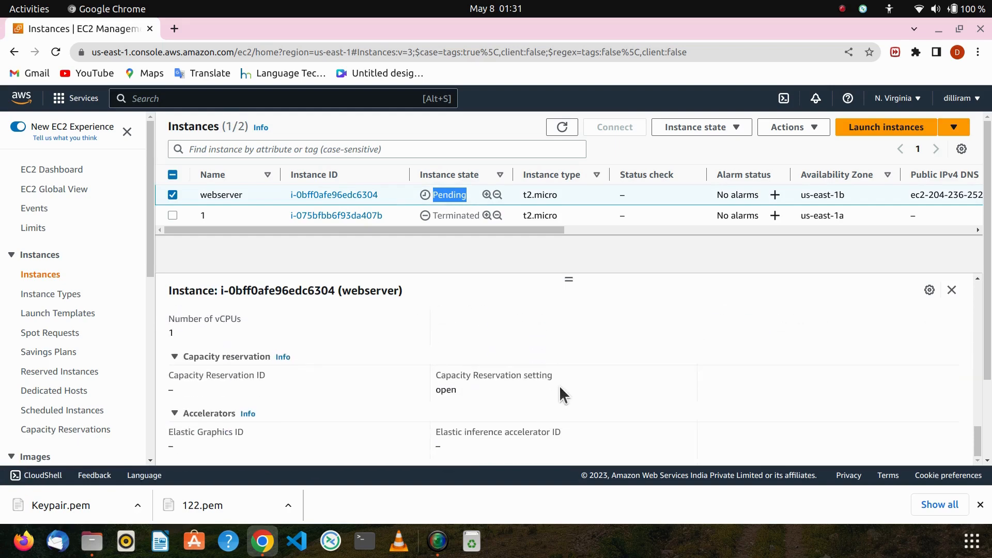
{"action": "scroll", "coordinate": [577, 397], "scroll_direction": "up", "scroll_amount": 4}
{"action": "scroll", "coordinate": [568, 391], "scroll_direction": "up", "scroll_amount": 15}
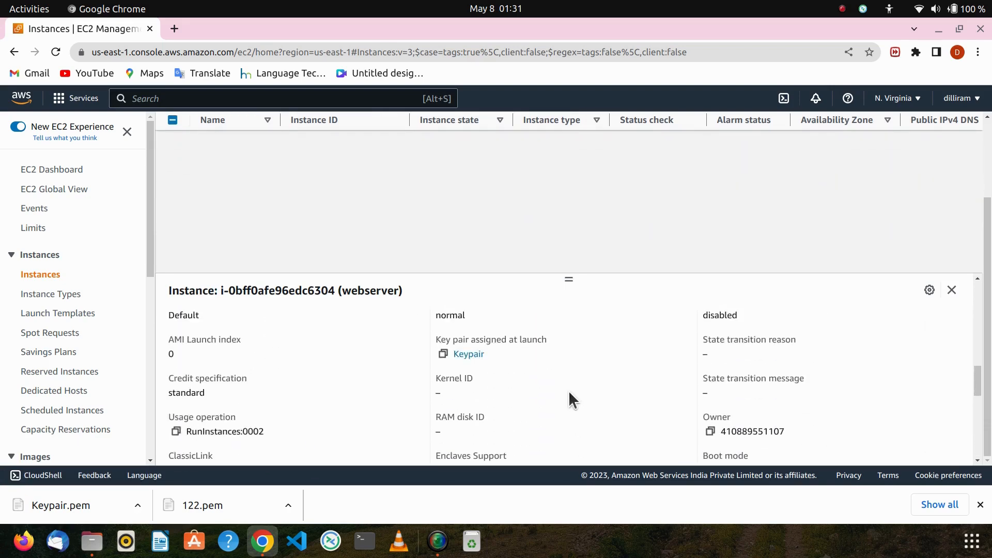
{"action": "scroll", "coordinate": [565, 392], "scroll_direction": "up", "scroll_amount": 2}
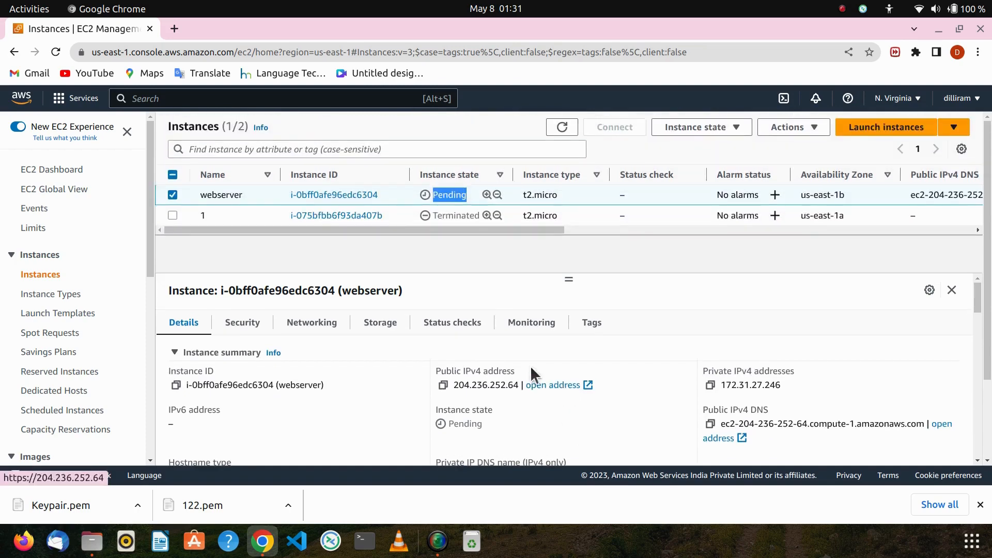
Step: Refresh the instances list and check the instance state and status check of webserver
{"action": "left_click", "coordinate": [568, 131]}
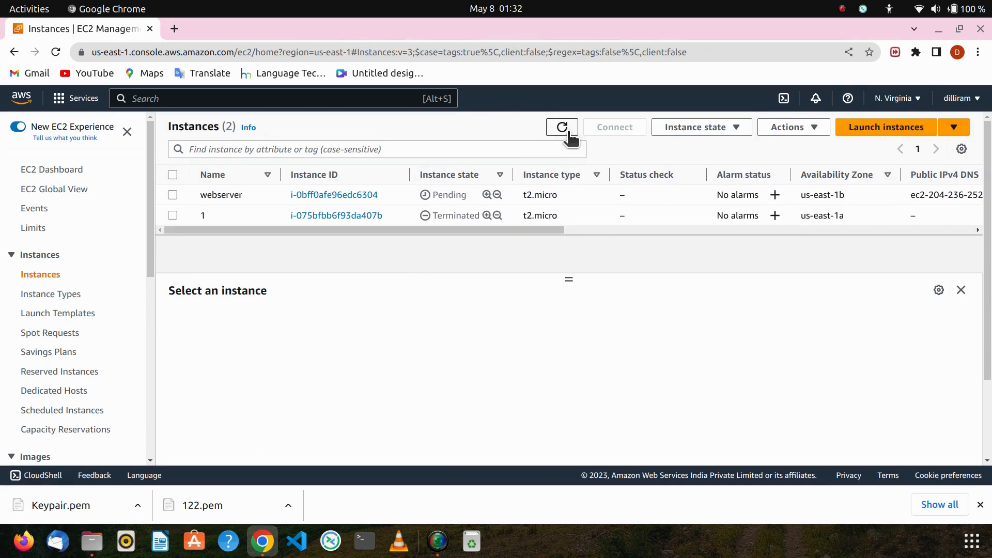
{"action": "left_click", "coordinate": [566, 132]}
{"action": "left_click", "coordinate": [566, 131]}
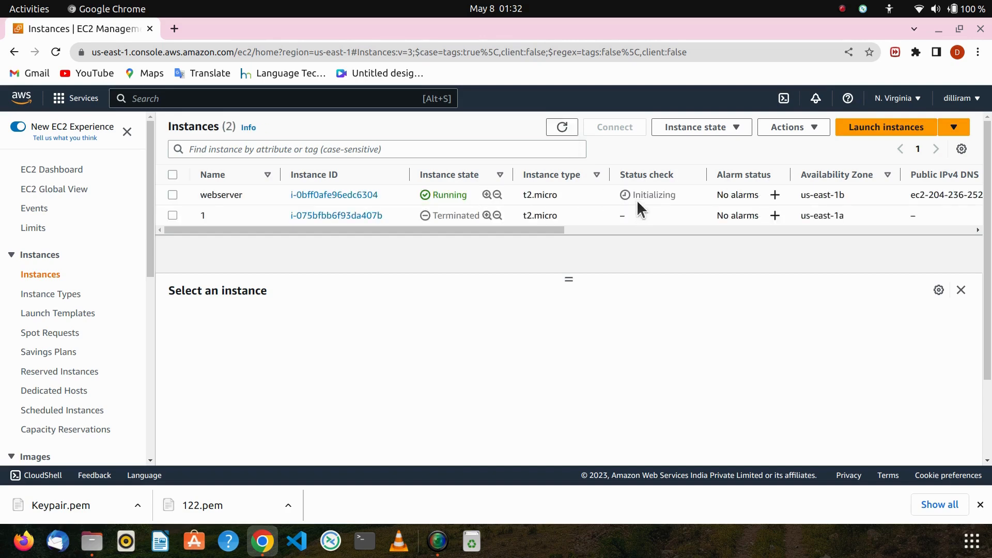
{"action": "left_click_drag", "start_coordinate": [630, 197], "coordinate": [680, 191]}
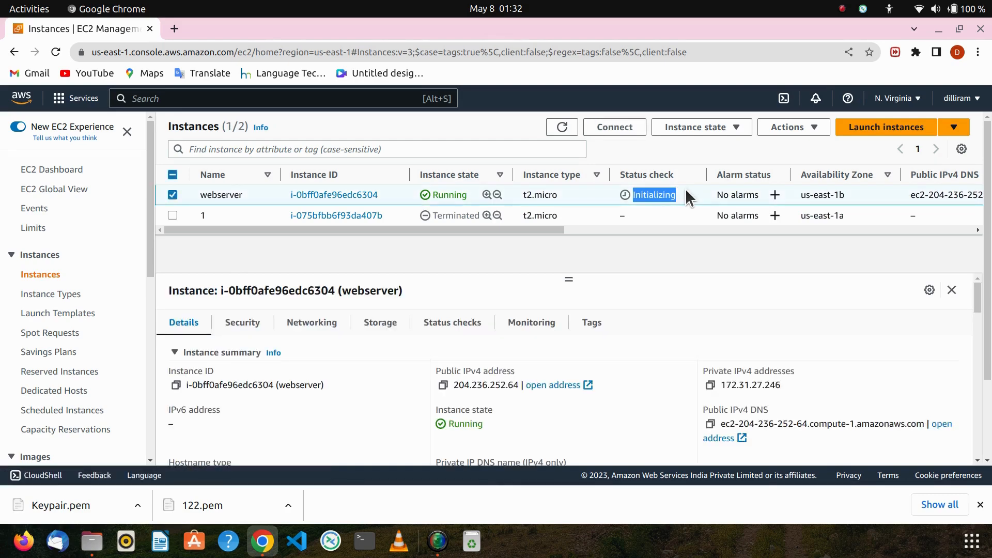
{"action": "left_click", "coordinate": [685, 188]}
{"action": "left_click", "coordinate": [841, 10]}
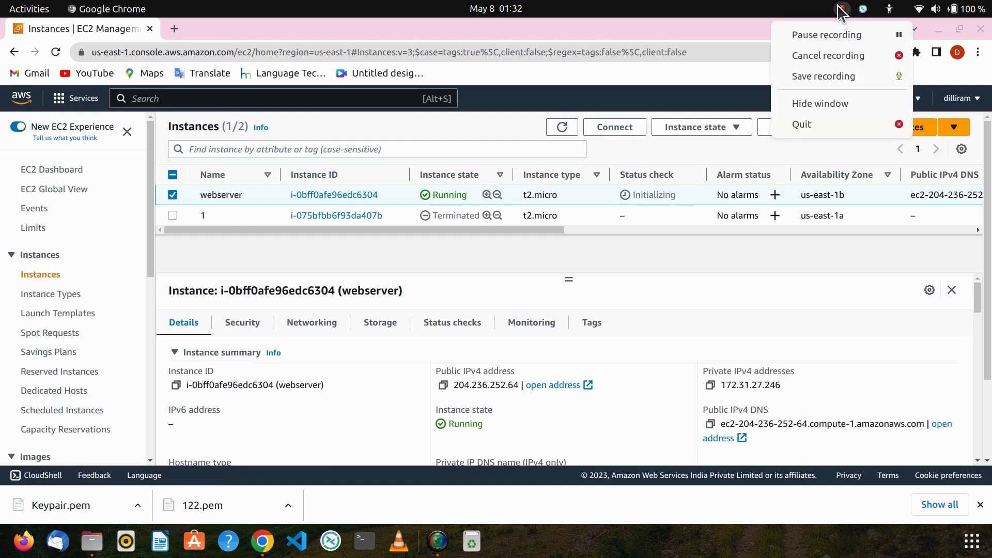
{"action": "left_click", "coordinate": [824, 32]}
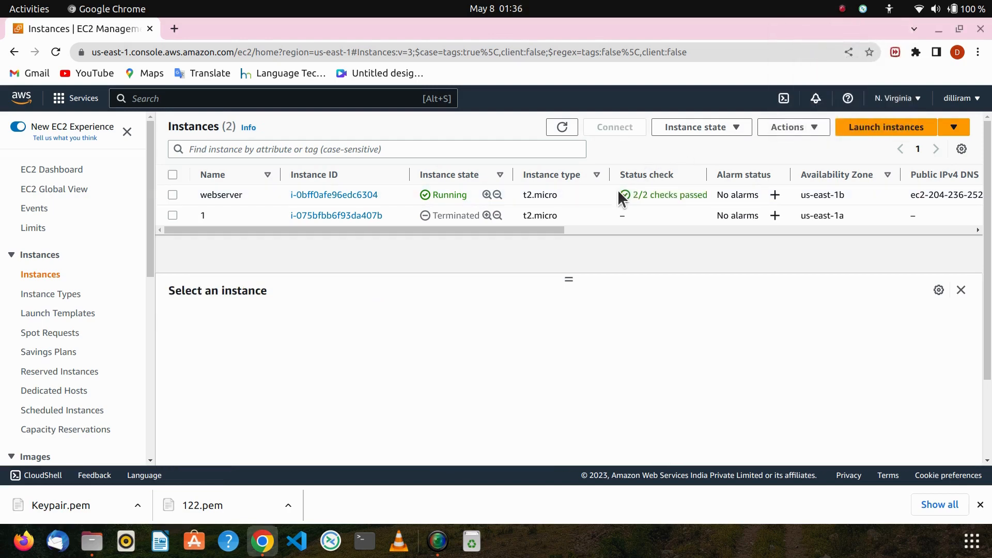
Step: Check the status check result of the webserver instance and copy its public IPv4 address
{"action": "left_click_drag", "start_coordinate": [619, 189], "coordinate": [708, 195]}
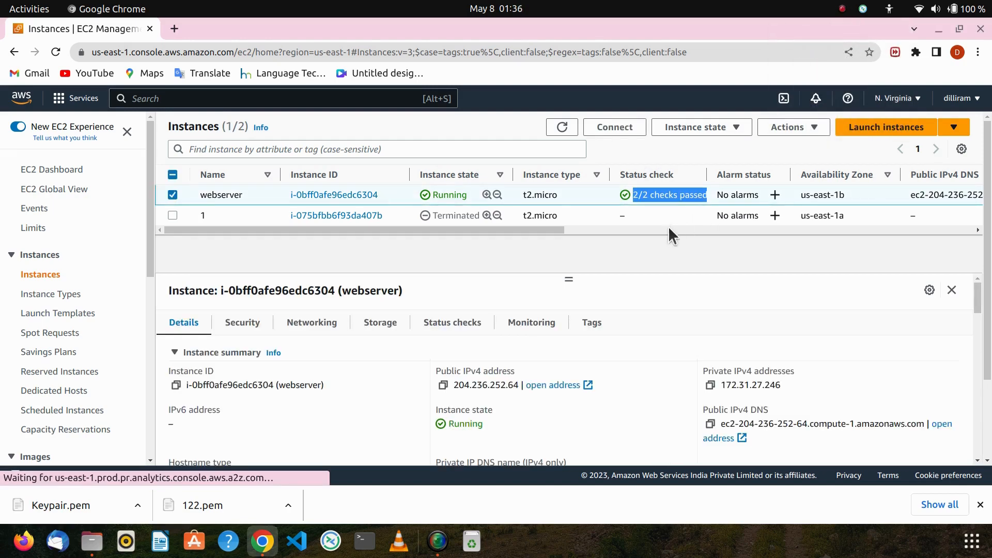
{"action": "left_click", "coordinate": [663, 254]}
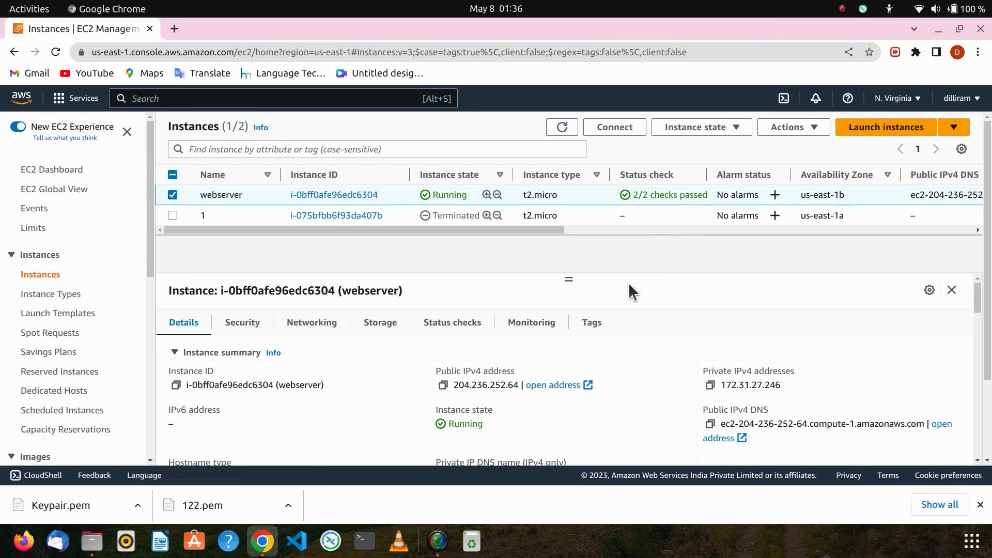
{"action": "scroll", "coordinate": [503, 345], "scroll_direction": "down", "scroll_amount": 3}
{"action": "scroll", "coordinate": [500, 353], "scroll_direction": "up", "scroll_amount": 3}
{"action": "left_click", "coordinate": [442, 385]}
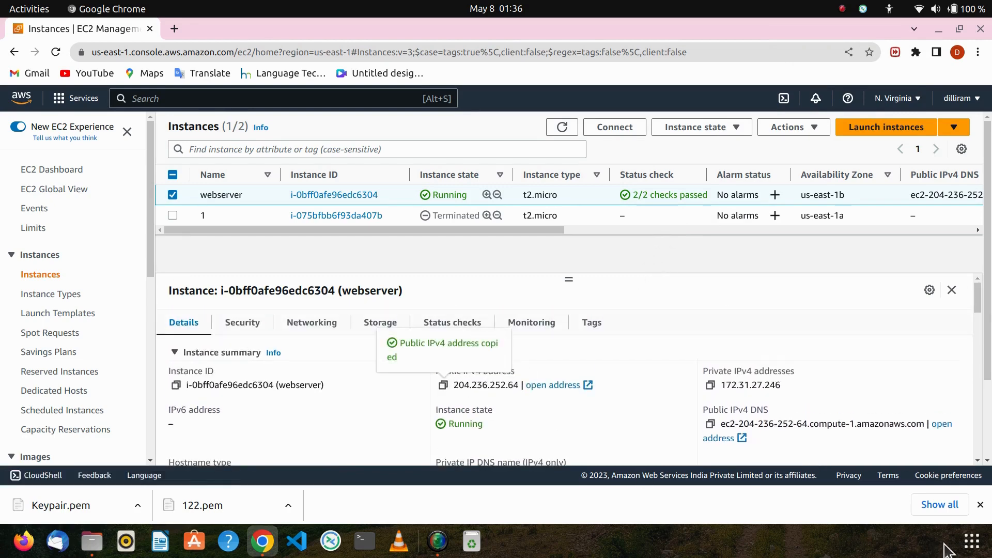
Step: Switch to Remmina, start an RDP connection to the copied address 204.236.252.64, and maximize the connection window
{"action": "left_click", "coordinate": [961, 544]}
{"action": "type", "text": "re"}
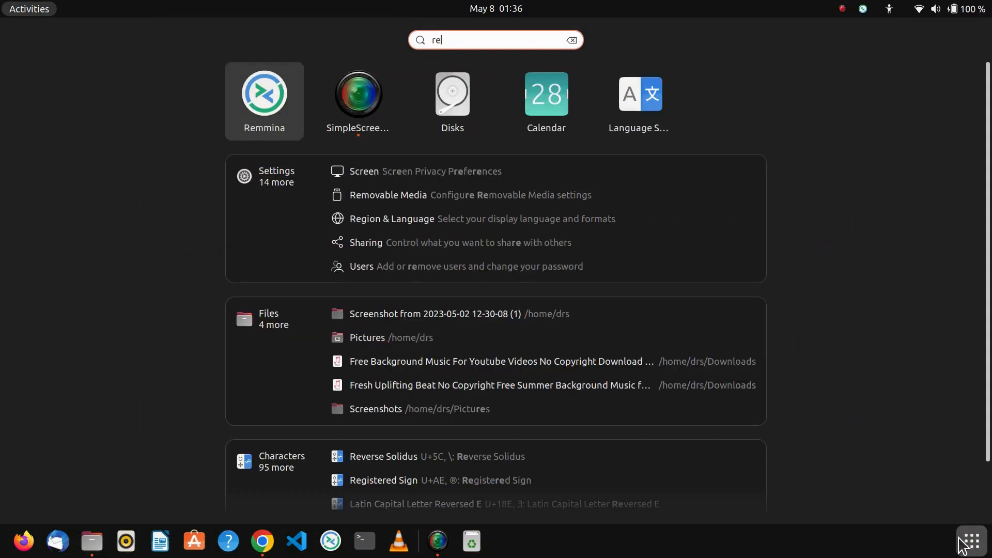
{"action": "type", "text": "m"}
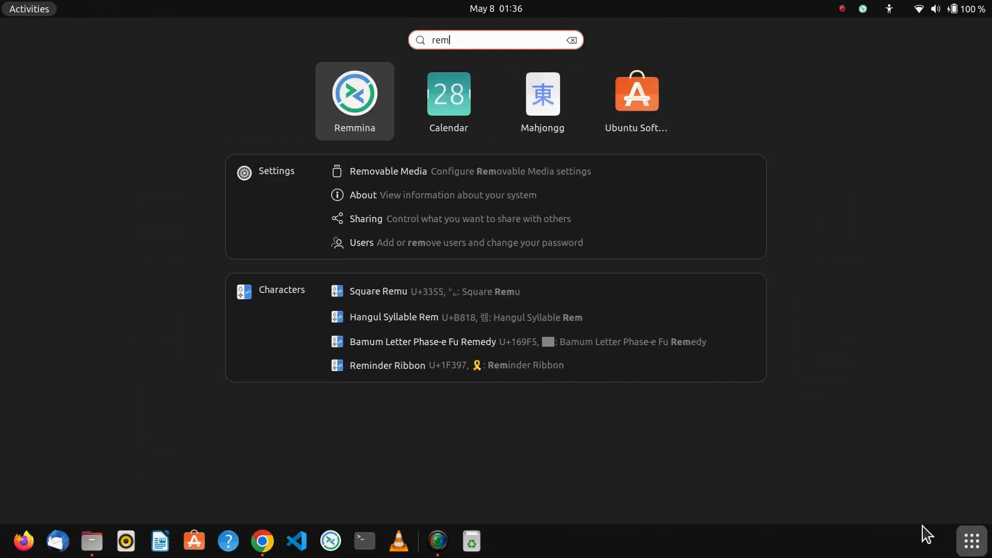
{"action": "left_click", "coordinate": [370, 131]}
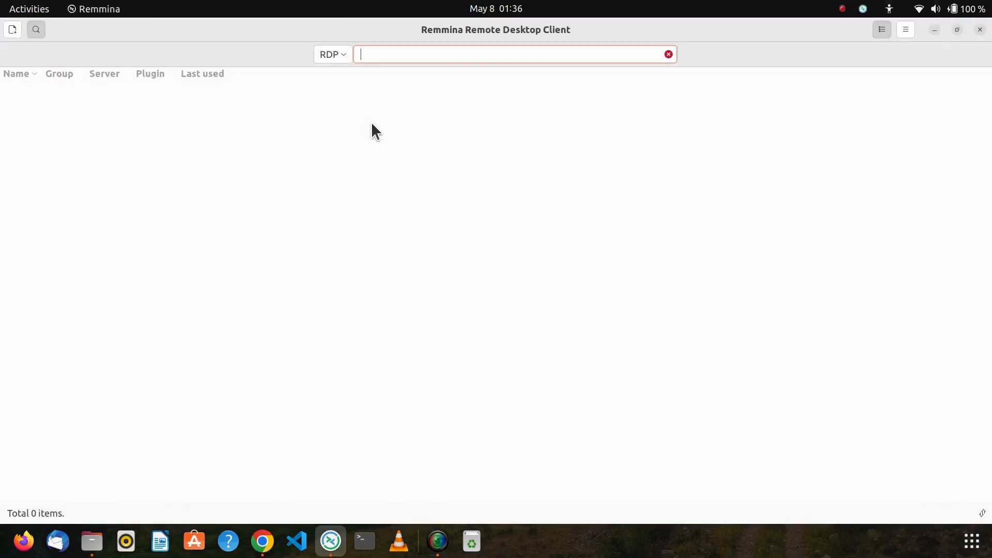
{"action": "key", "text": "ctrl+v"}
{"action": "key", "text": "Return"}
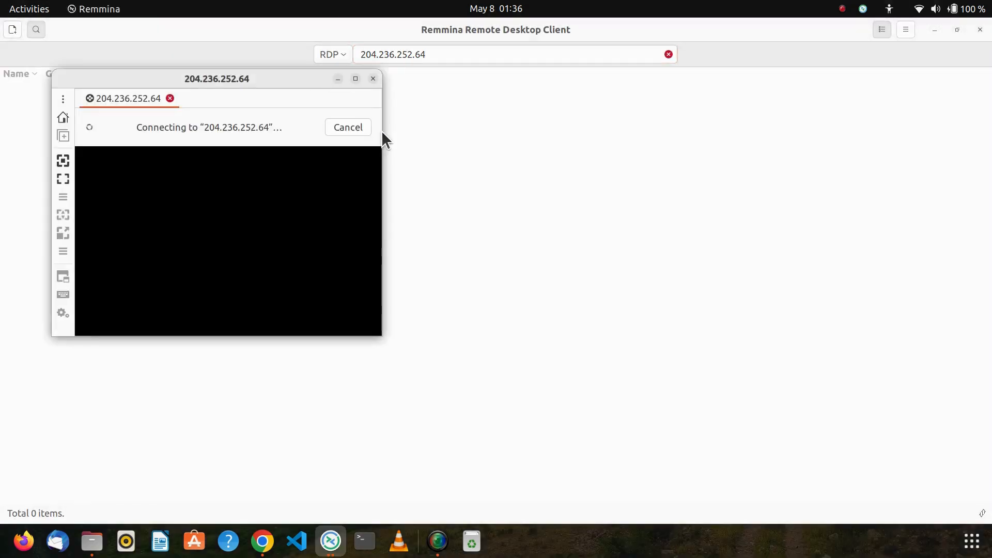
{"action": "left_click", "coordinate": [404, 80]}
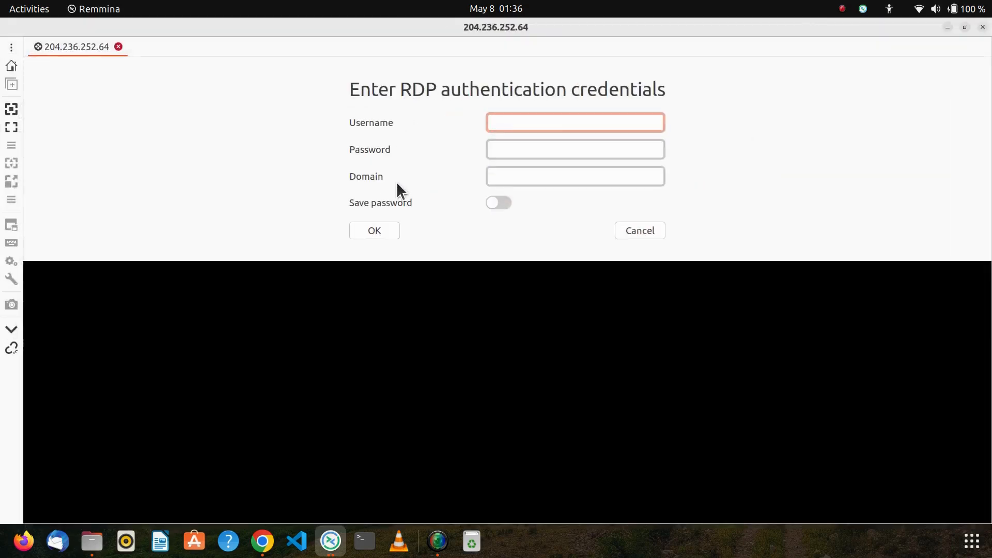
Step: Switch to Chrome, open the webserver instance's RDP client connection details, and request its Windows password
{"action": "left_click", "coordinate": [263, 542]}
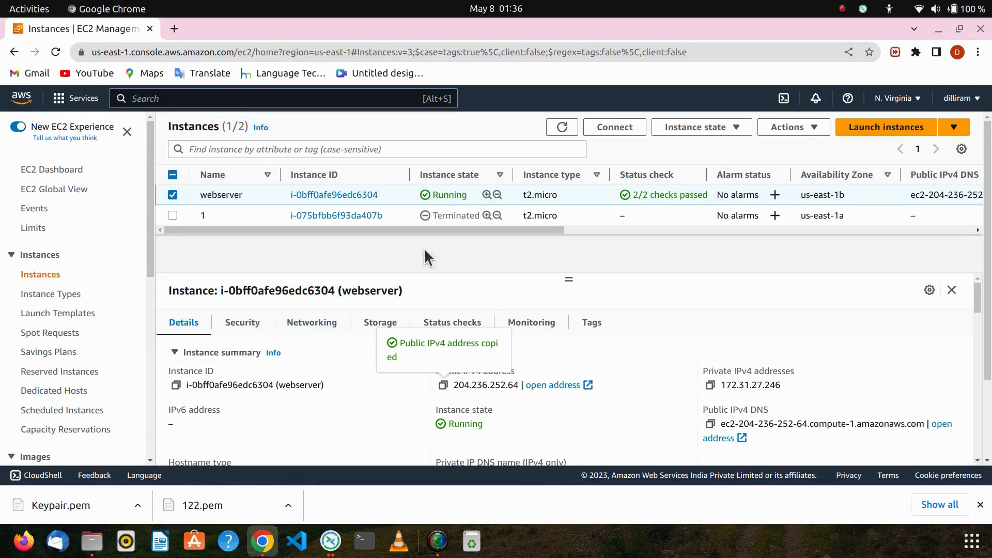
{"action": "left_click", "coordinate": [612, 128]}
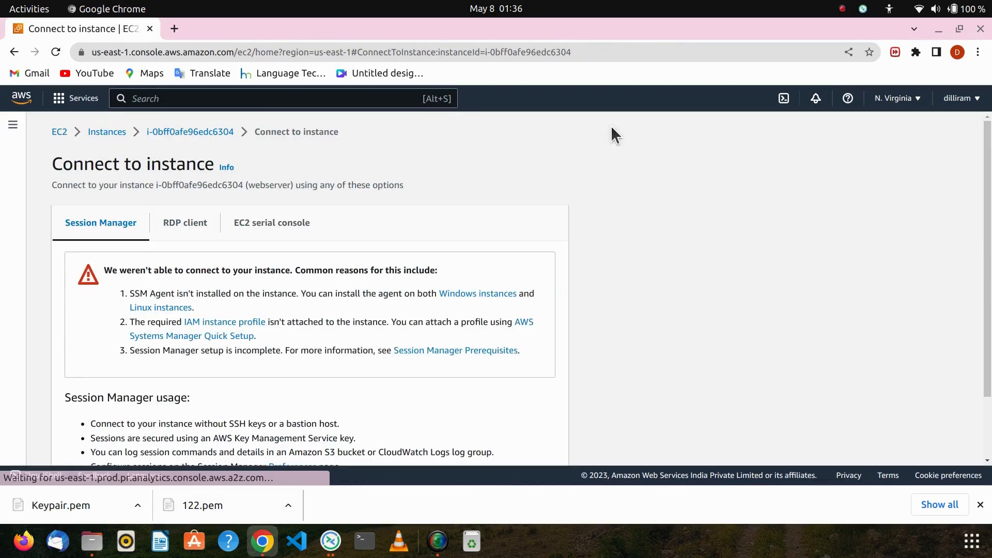
{"action": "left_click", "coordinate": [193, 228]}
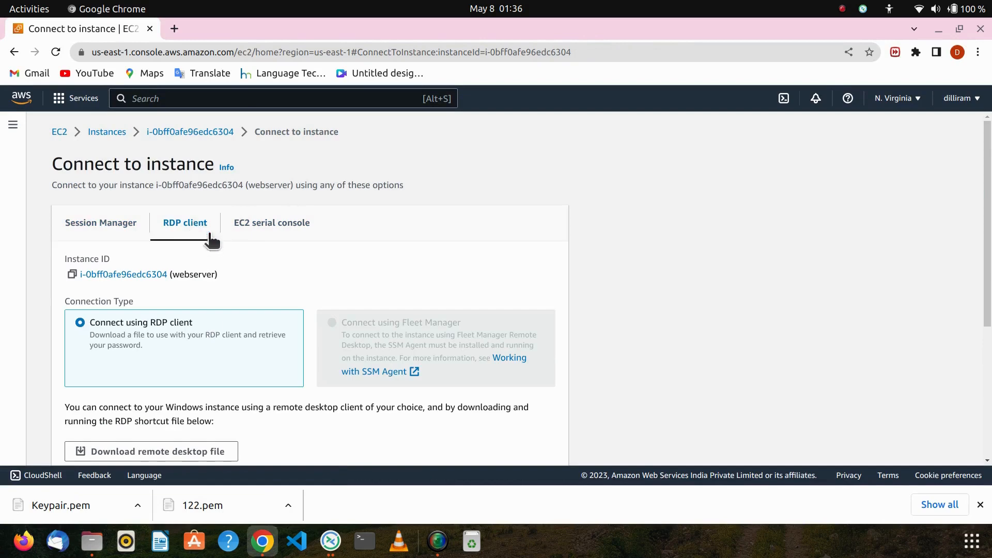
{"action": "scroll", "coordinate": [208, 284], "scroll_direction": "down", "scroll_amount": 3}
{"action": "scroll", "coordinate": [207, 296], "scroll_direction": "down", "scroll_amount": 3}
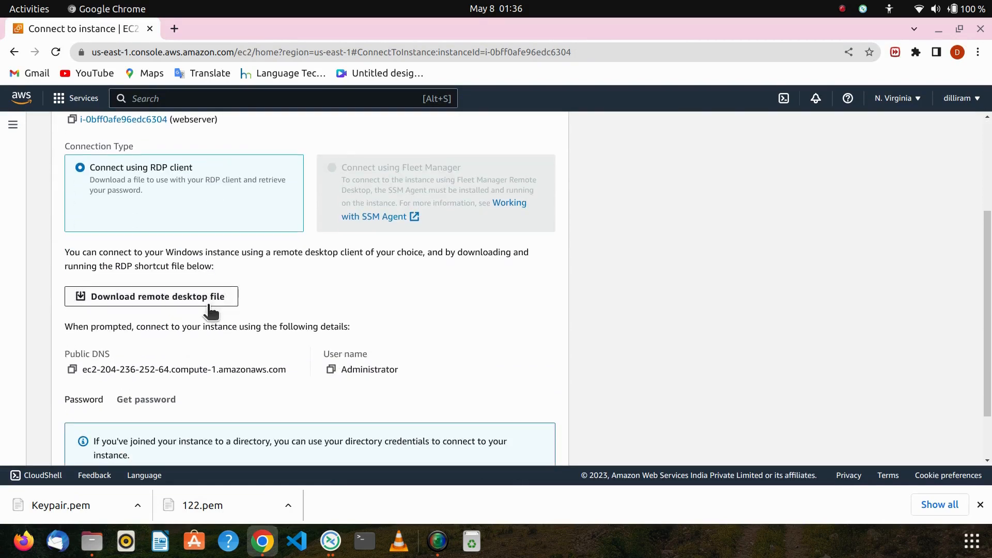
{"action": "left_click", "coordinate": [147, 401]}
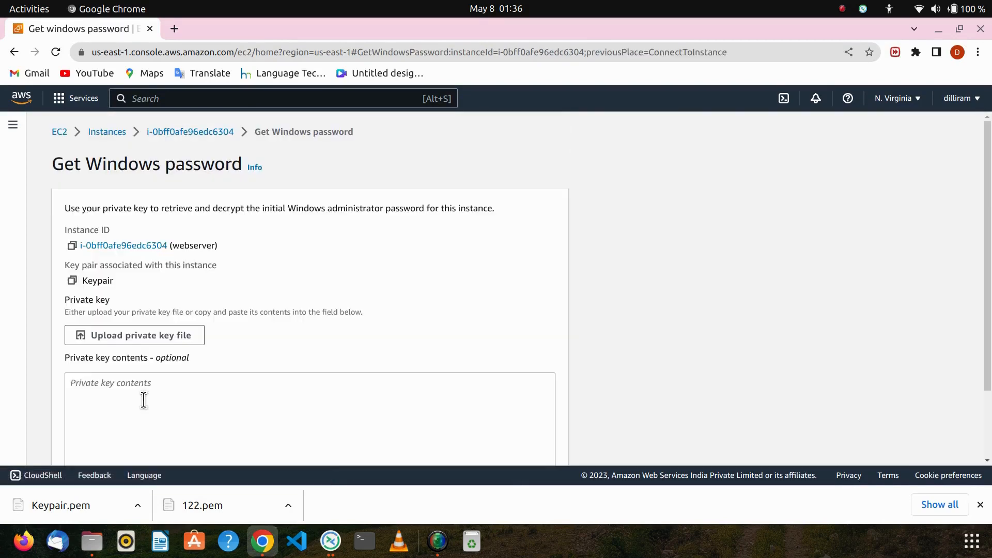
Step: Upload the private key file Keypair.pem from Downloads and decrypt the Windows administrator password
{"action": "left_click", "coordinate": [146, 339]}
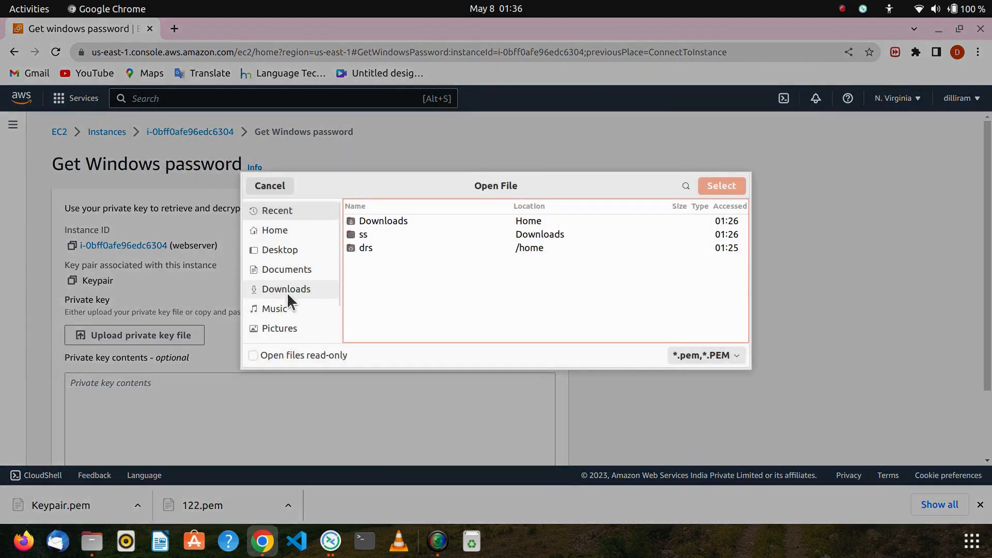
{"action": "left_click", "coordinate": [286, 291]}
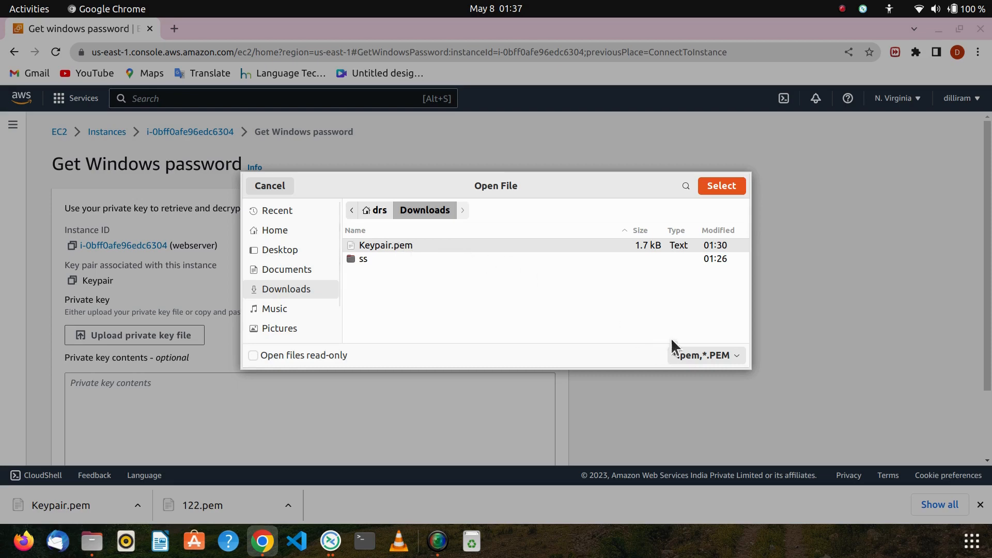
{"action": "left_click", "coordinate": [715, 187]}
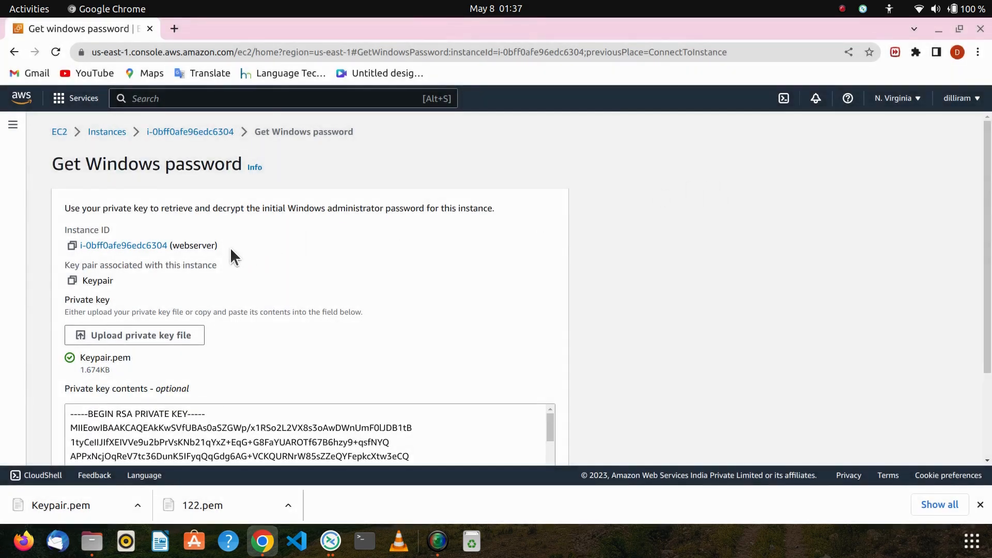
{"action": "scroll", "coordinate": [231, 255], "scroll_direction": "down", "scroll_amount": 5}
{"action": "left_click", "coordinate": [516, 444]}
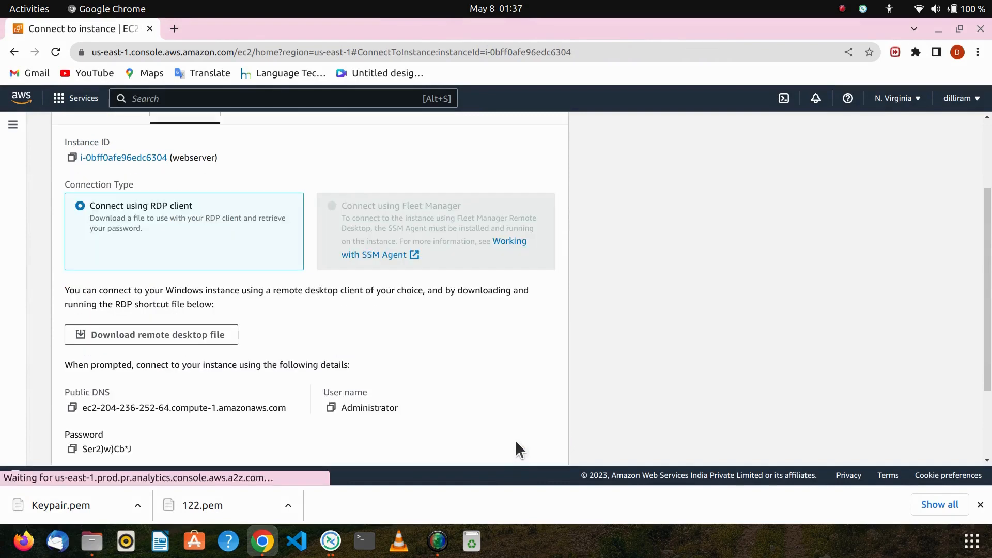
Step: Copy the user name Administrator from the connection details and enter it as the username in Remmina's RDP credentials
{"action": "scroll", "coordinate": [310, 351], "scroll_direction": "down", "scroll_amount": 2}
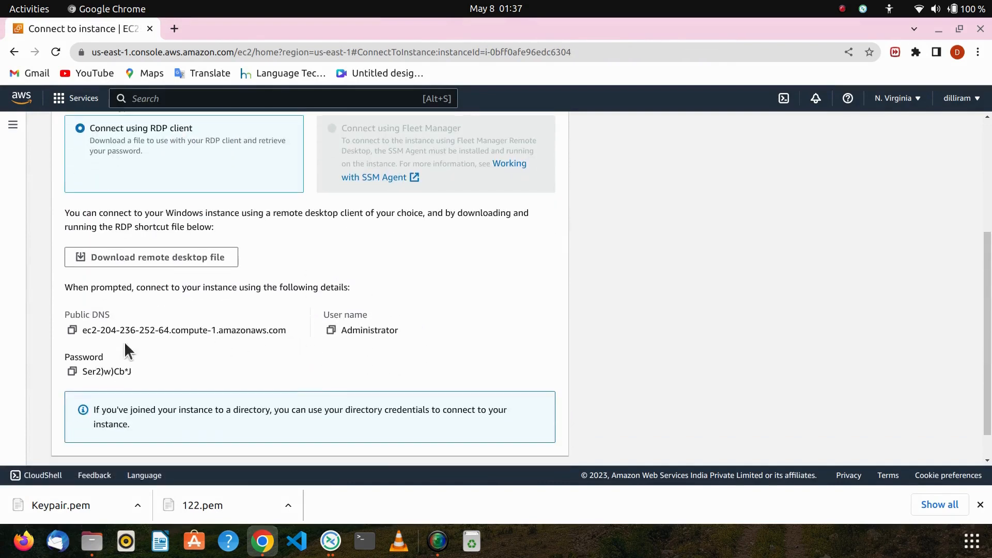
{"action": "left_click", "coordinate": [331, 330]}
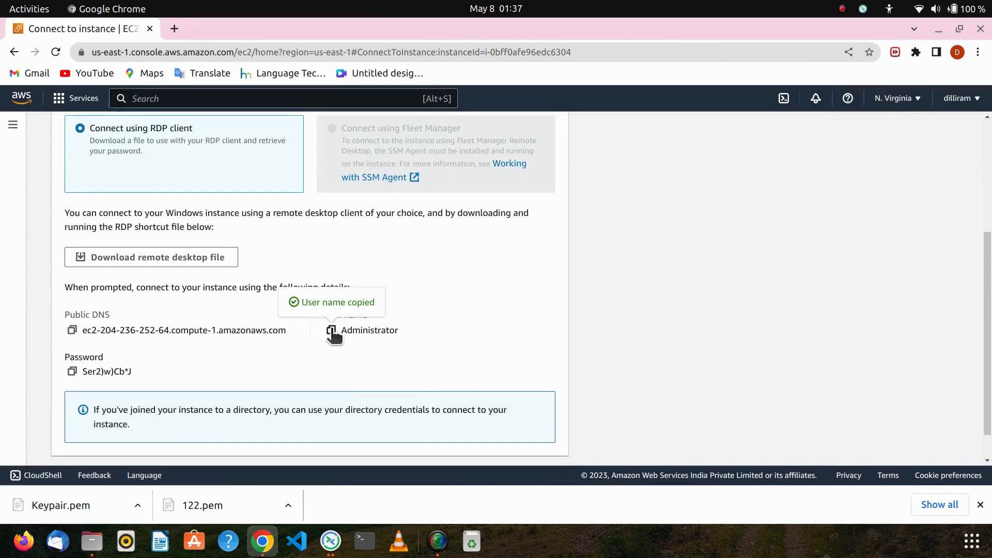
{"action": "left_click", "coordinate": [330, 541]}
{"action": "key", "text": "ctrl+v"}
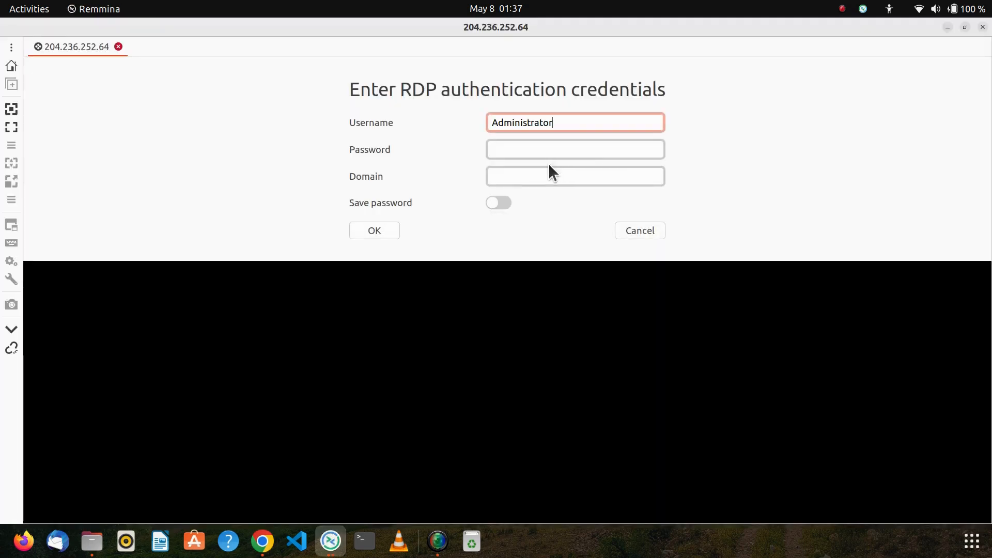
Step: Copy the decrypted password from Chrome, paste it into Remmina's RDP password field, and submit the credentials to connect
{"action": "left_click", "coordinate": [262, 541]}
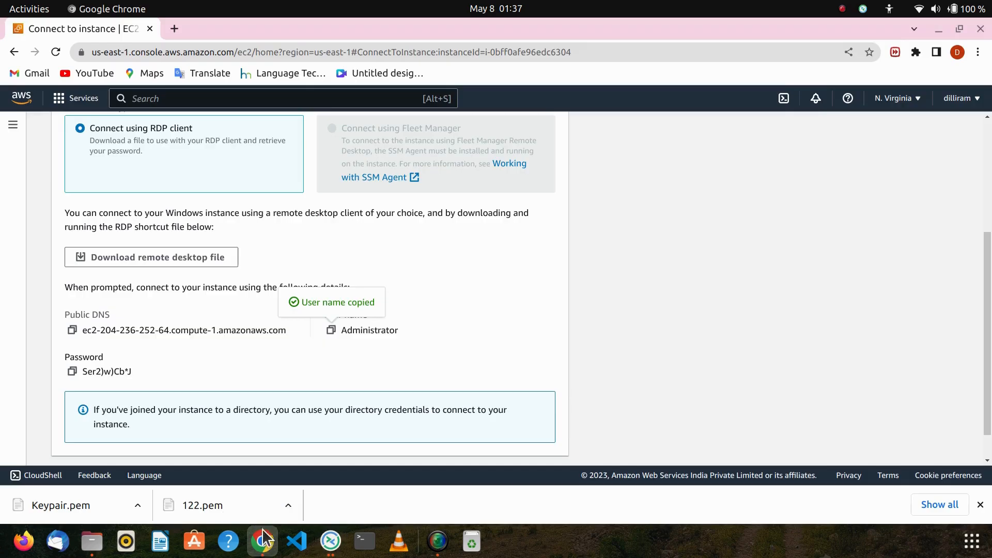
{"action": "left_click", "coordinate": [72, 371]}
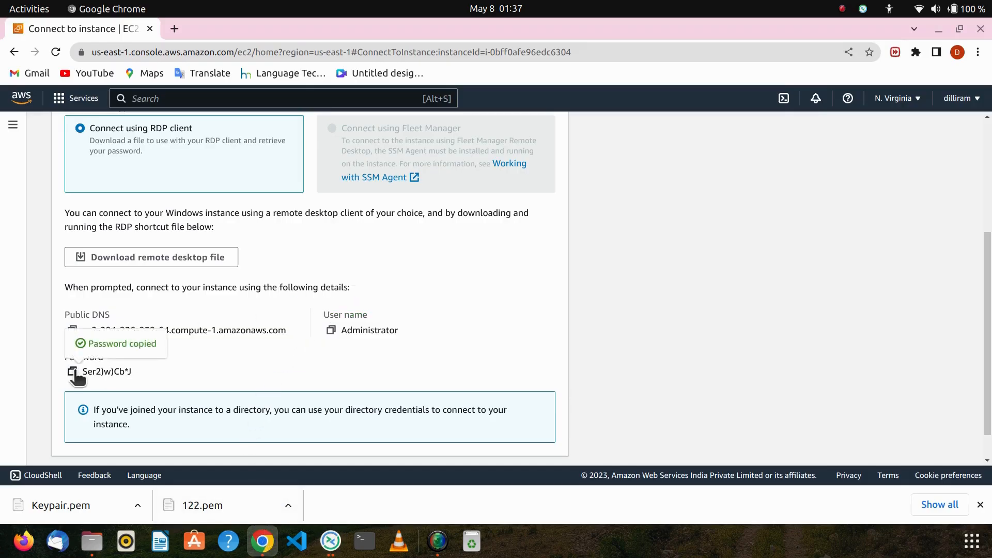
{"action": "left_click", "coordinate": [330, 541]}
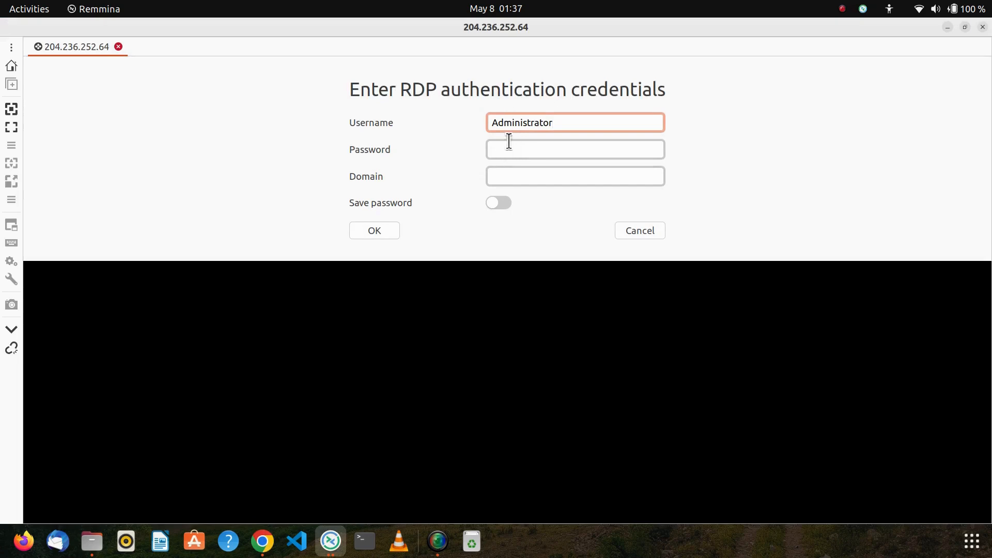
{"action": "left_click", "coordinate": [508, 146]}
{"action": "key", "text": "ctrl+v"}
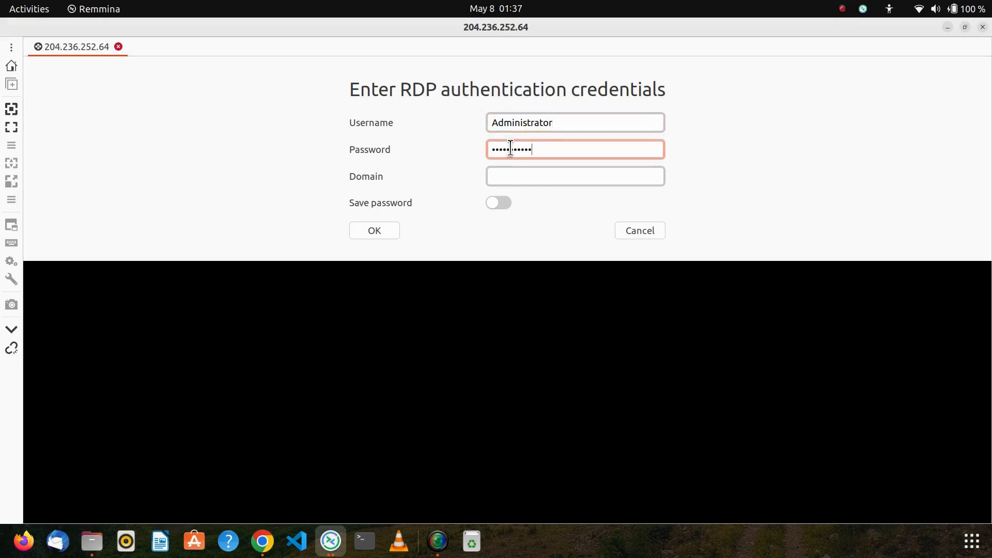
{"action": "left_click", "coordinate": [361, 230]}
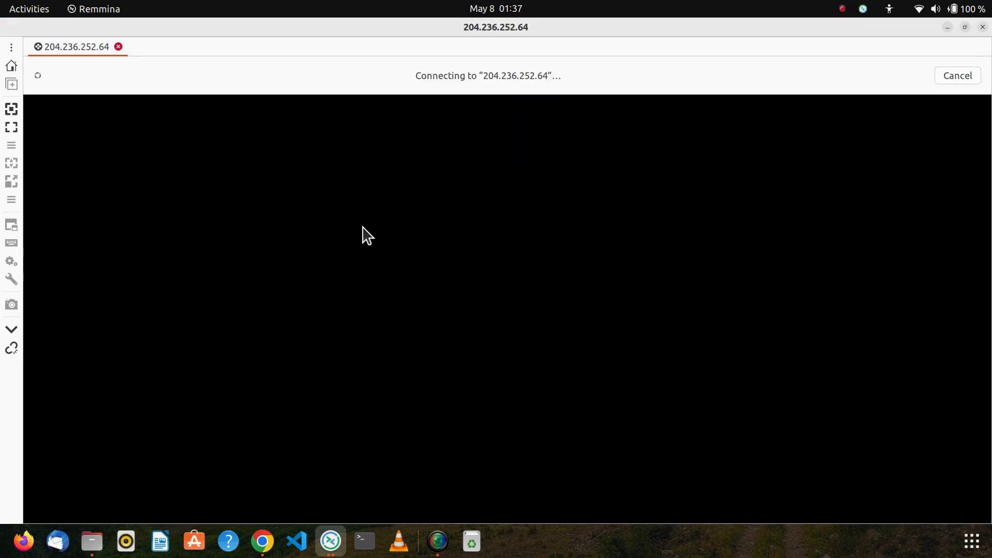
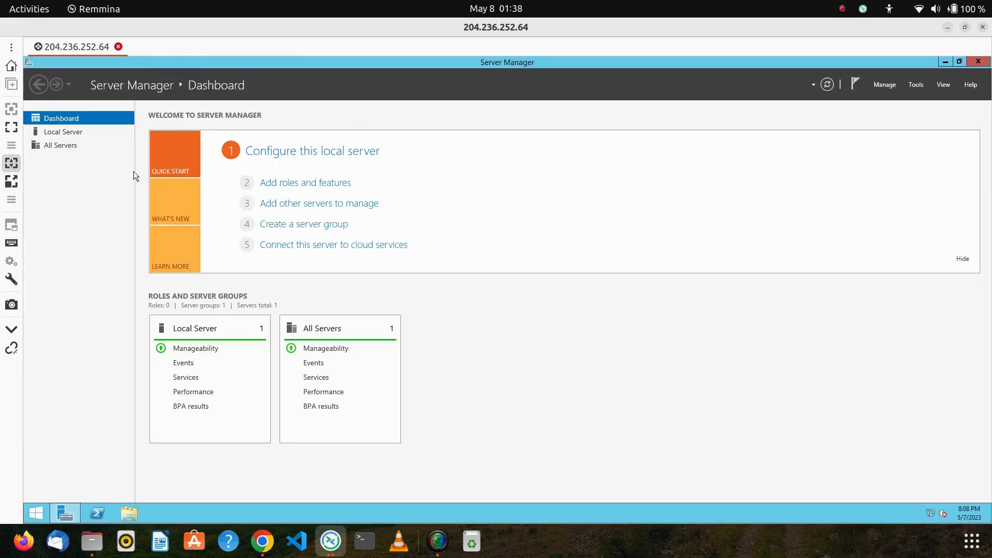
Step: Start adding roles and features in Server Manager, keeping role-based installation and the server selected from the pool
{"action": "left_click", "coordinate": [301, 183]}
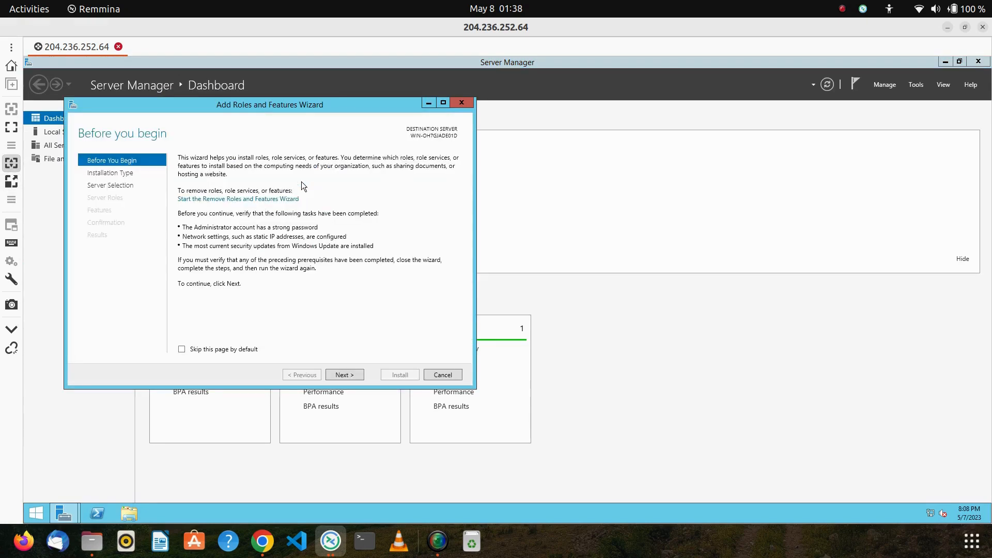
{"action": "left_click", "coordinate": [342, 376]}
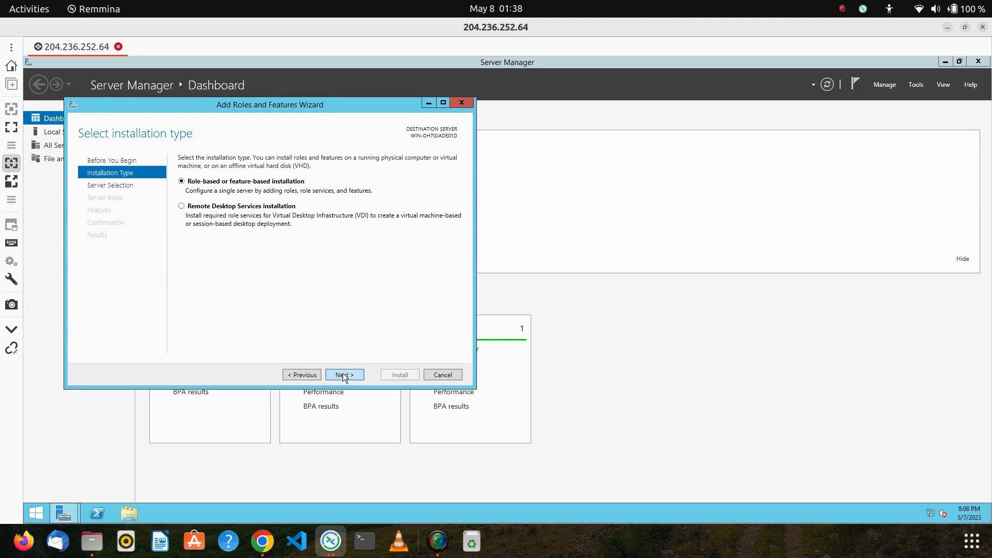
{"action": "left_click", "coordinate": [342, 374]}
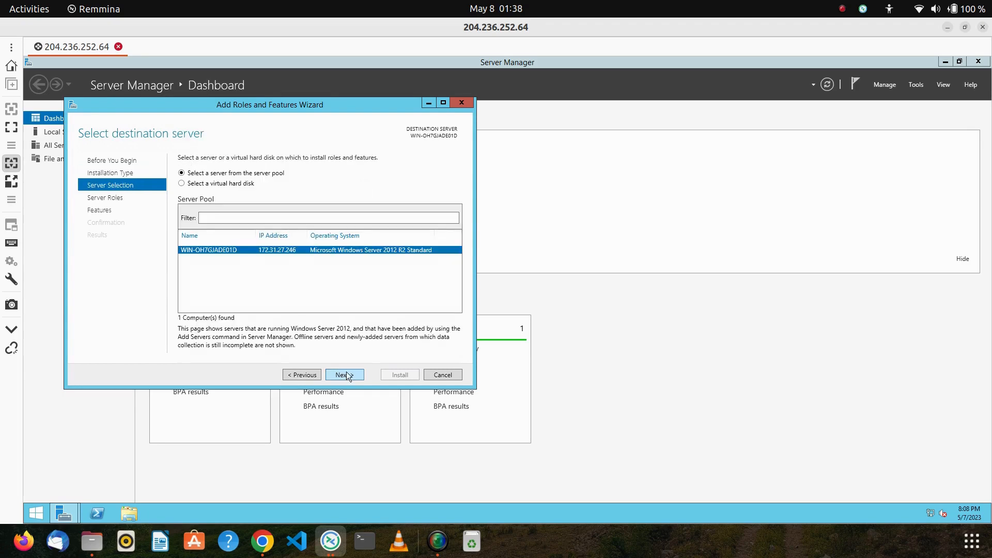
{"action": "left_click", "coordinate": [341, 374]}
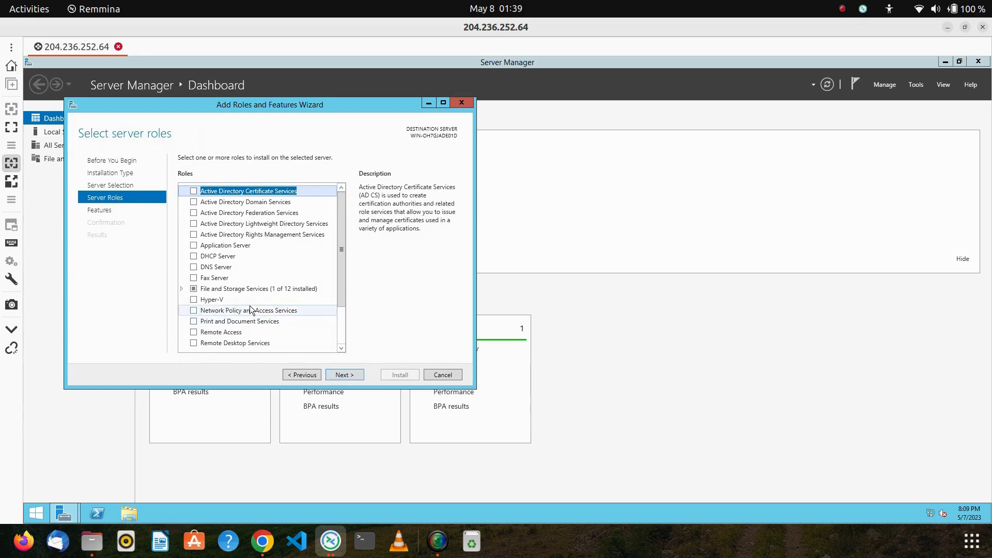
Step: Select the Web Server (IIS) role and add its required features, including the management tools
{"action": "scroll", "coordinate": [249, 305], "scroll_direction": "down", "scroll_amount": 1}
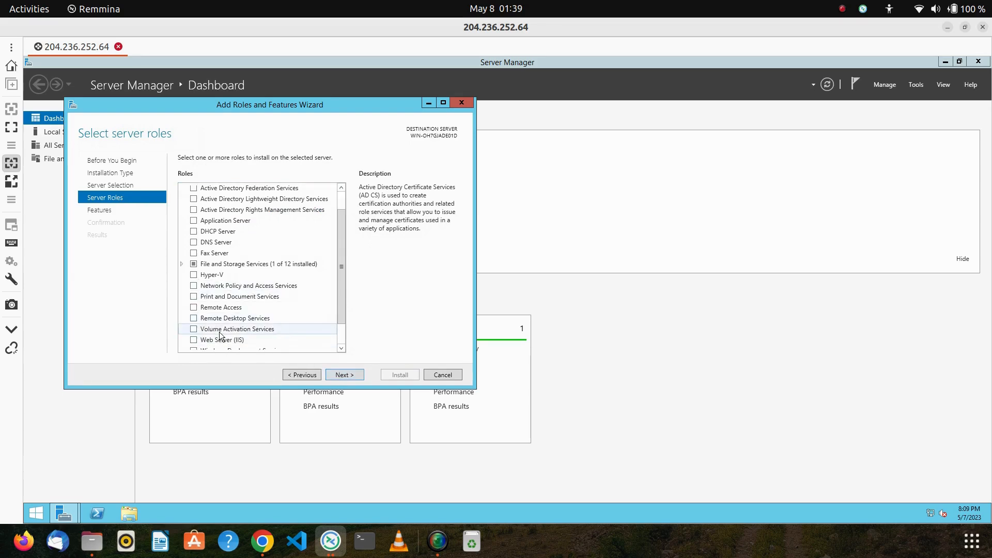
{"action": "scroll", "coordinate": [220, 335], "scroll_direction": "down", "scroll_amount": 1}
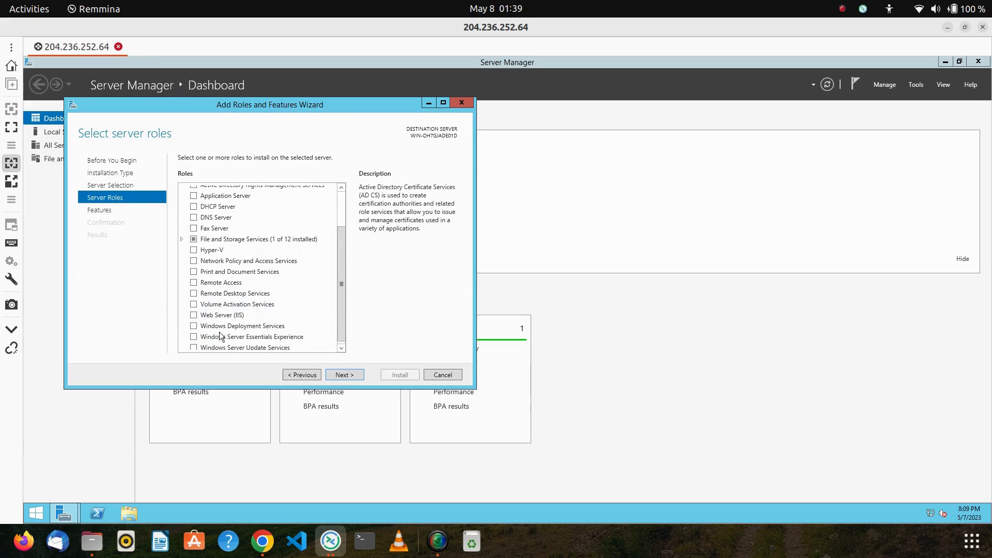
{"action": "left_click", "coordinate": [192, 313]}
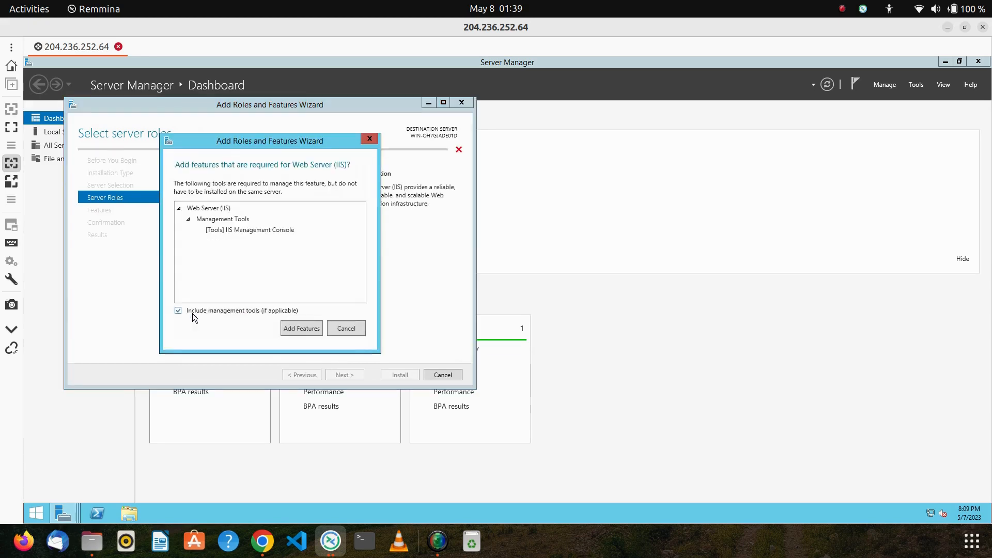
{"action": "left_click", "coordinate": [297, 328]}
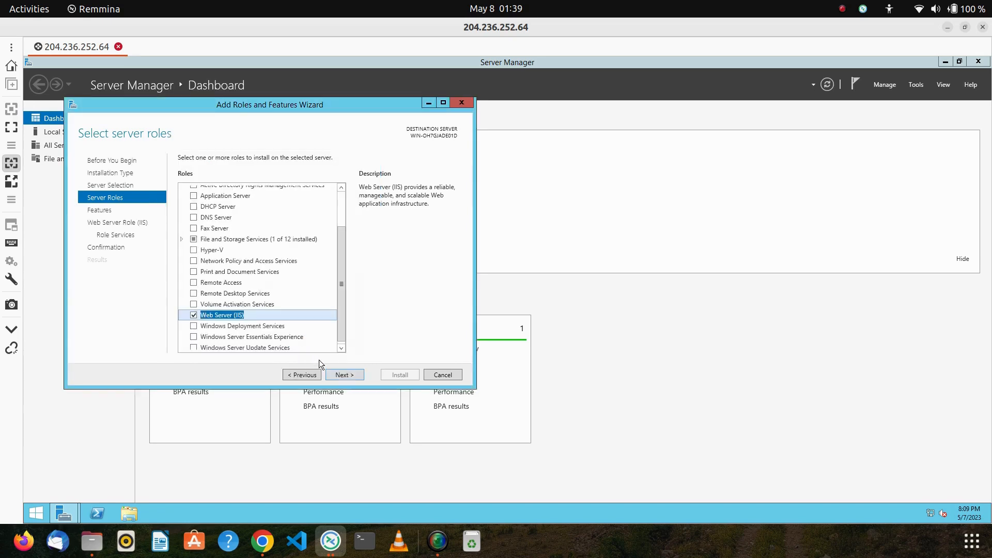
Step: Keep the default features and Web Server (IIS) role services and proceed to the installation confirmation
{"action": "left_click", "coordinate": [344, 375]}
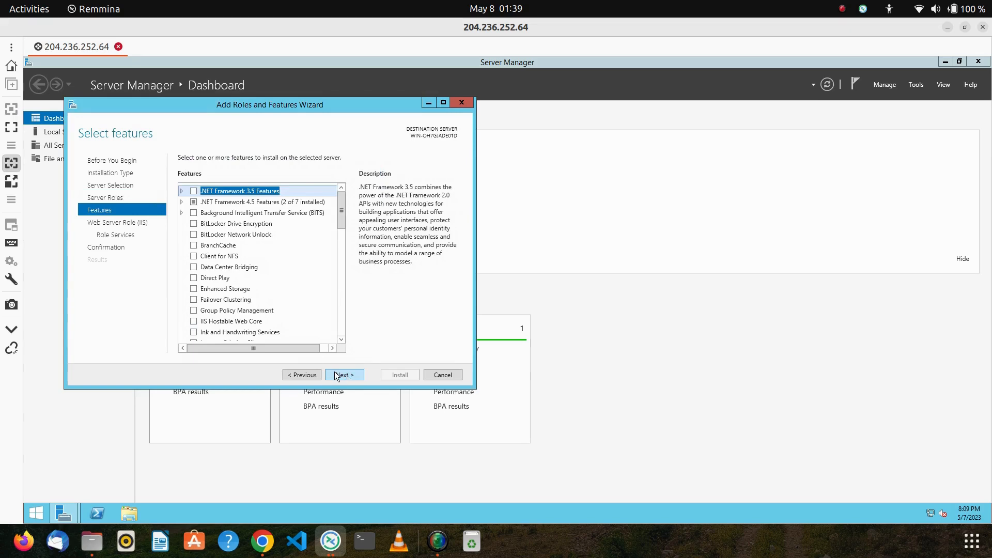
{"action": "left_click", "coordinate": [337, 375]}
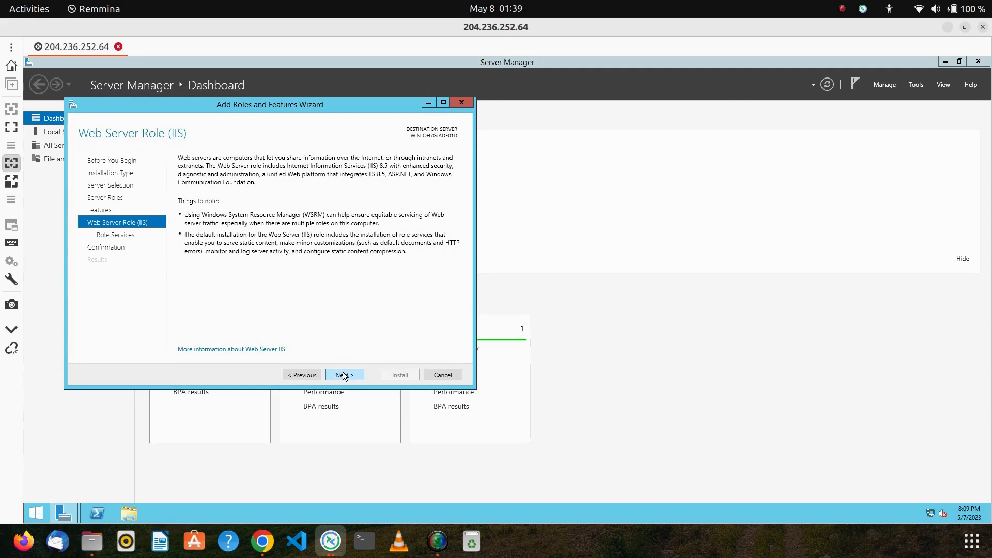
{"action": "left_click", "coordinate": [342, 373]}
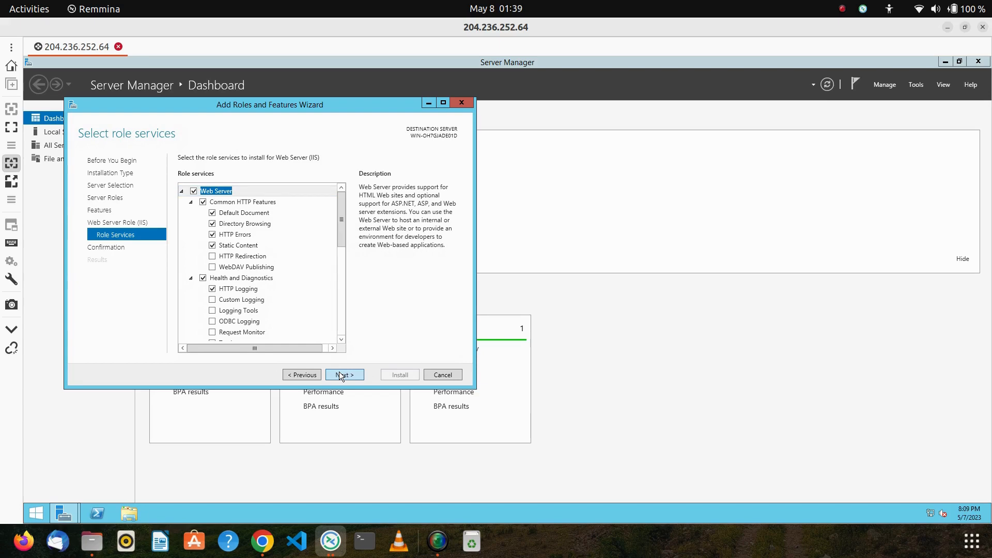
{"action": "left_click", "coordinate": [341, 375]}
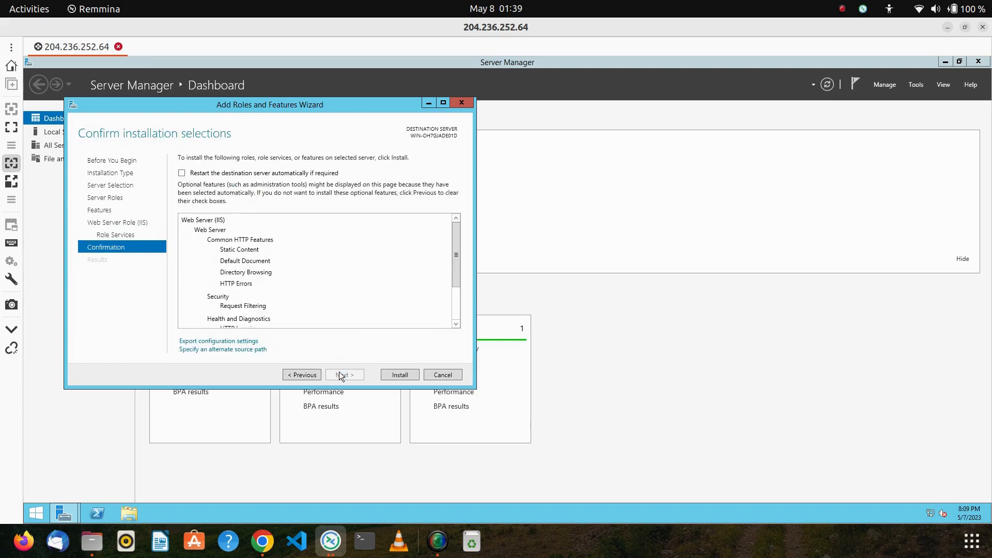
Step: Install the selected Web Server (IIS) role, and after it completes, close the wizard and Server Manager
{"action": "left_click", "coordinate": [395, 374]}
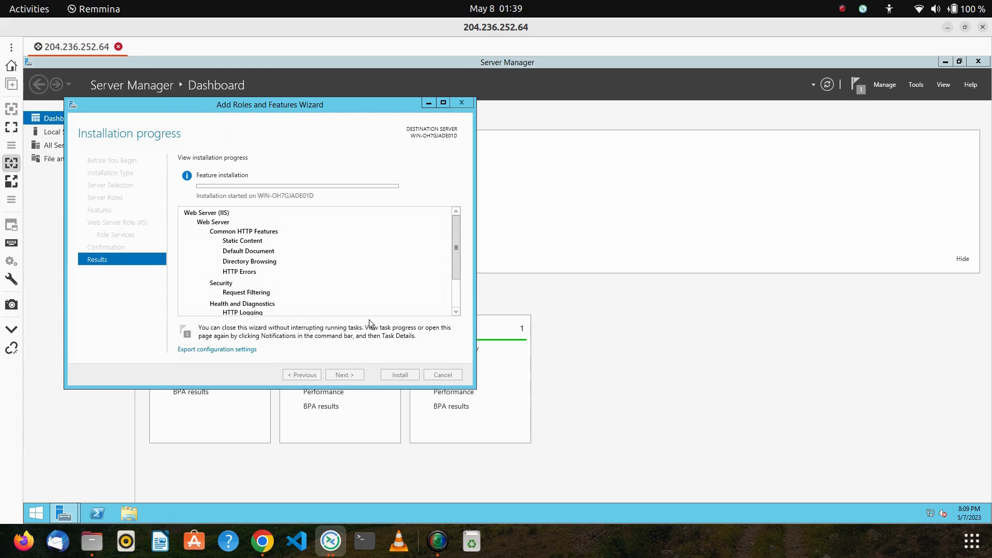
{"action": "left_click", "coordinate": [444, 102]}
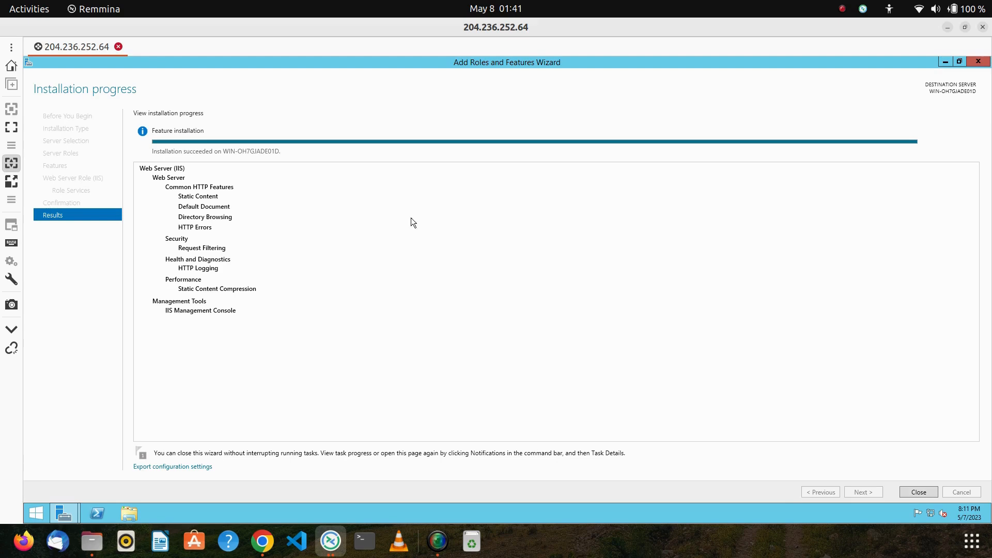
{"action": "left_click", "coordinate": [912, 489]}
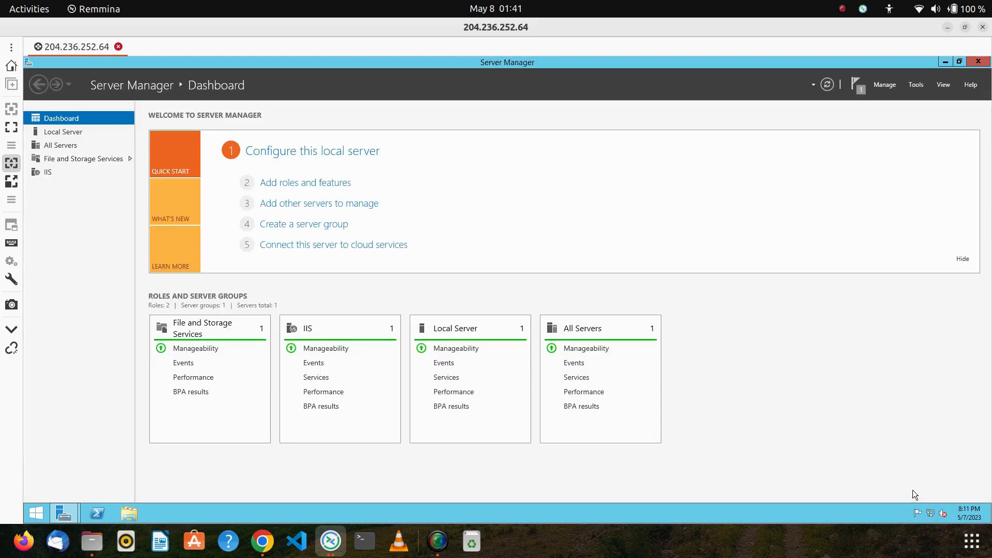
{"action": "left_click", "coordinate": [976, 63]}
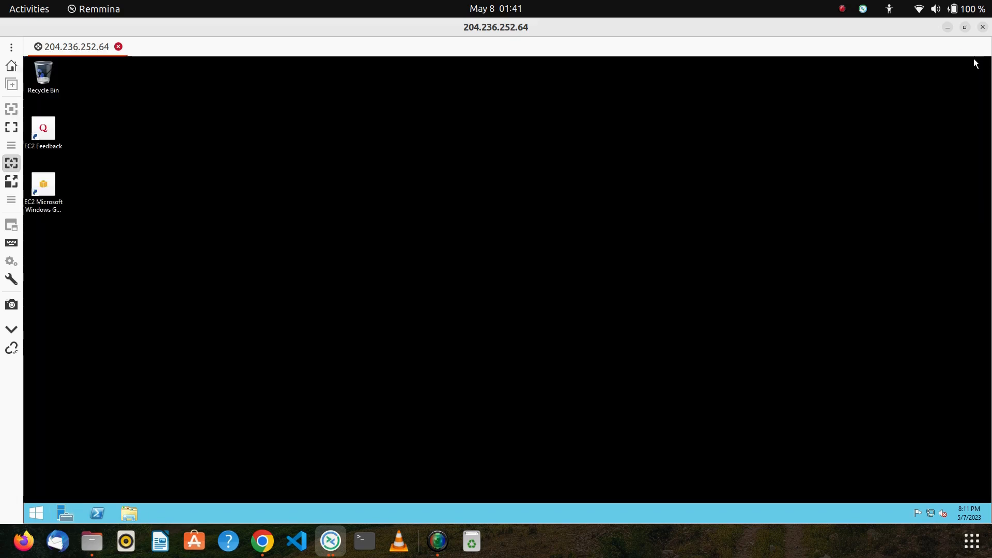
Step: Open the C:\inetpub\wwwroot folder in File Explorer with the window maximized
{"action": "left_click", "coordinate": [130, 513]}
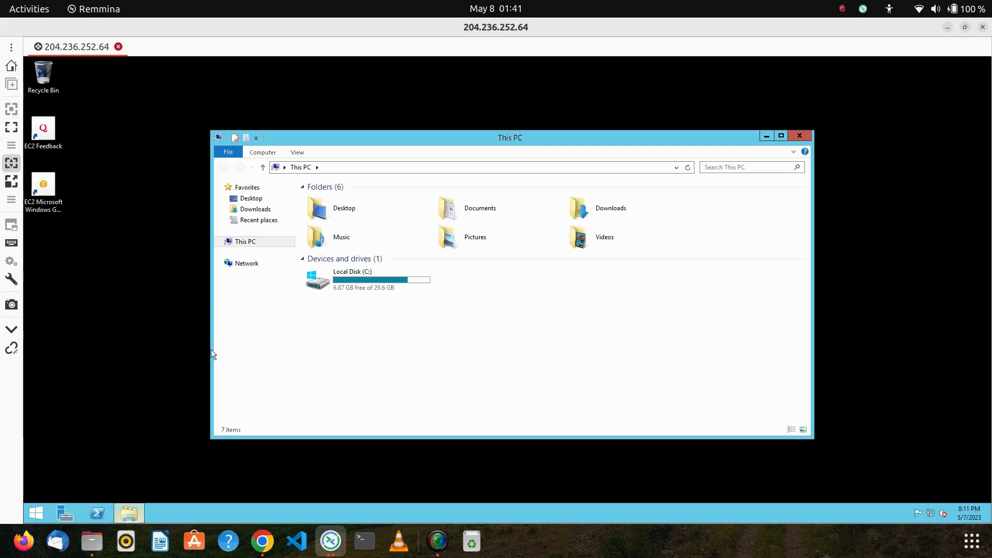
{"action": "left_click", "coordinate": [360, 281]}
{"action": "double_click", "coordinate": [360, 281]}
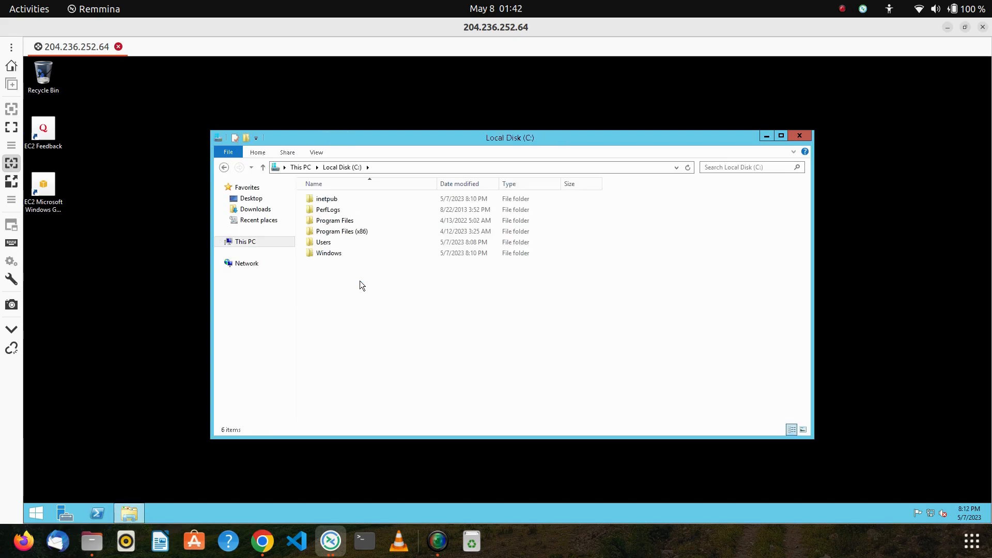
{"action": "double_click", "coordinate": [333, 200]}
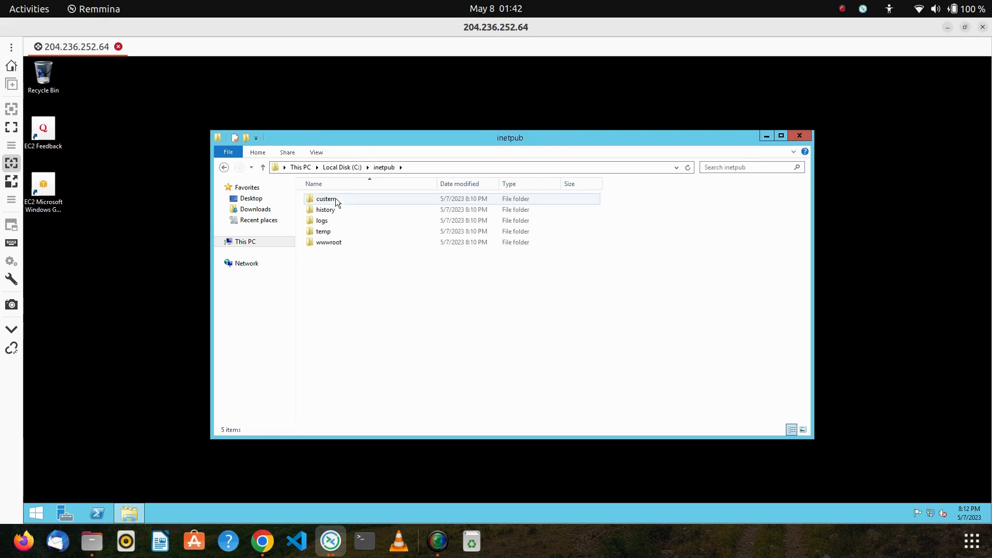
{"action": "left_click", "coordinate": [779, 135]}
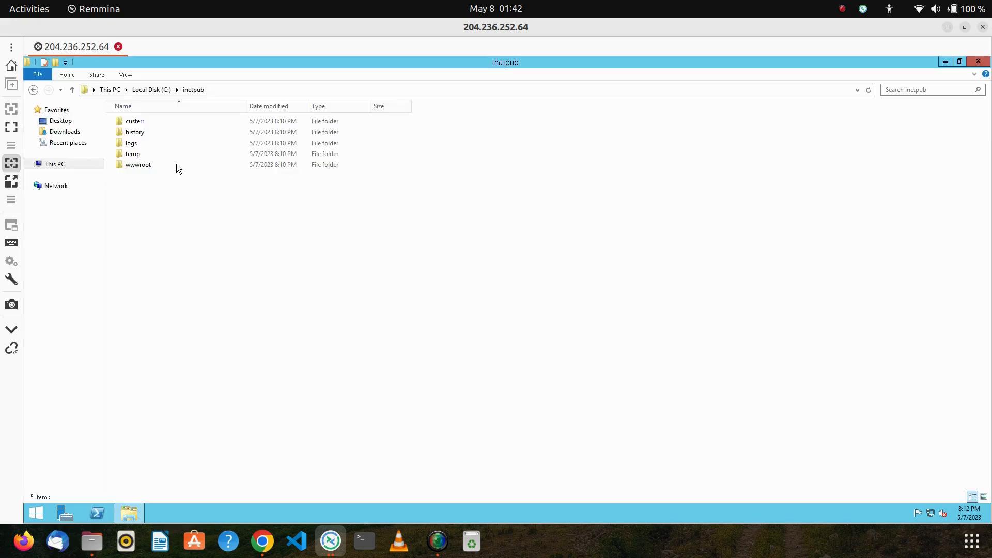
{"action": "double_click", "coordinate": [157, 166]}
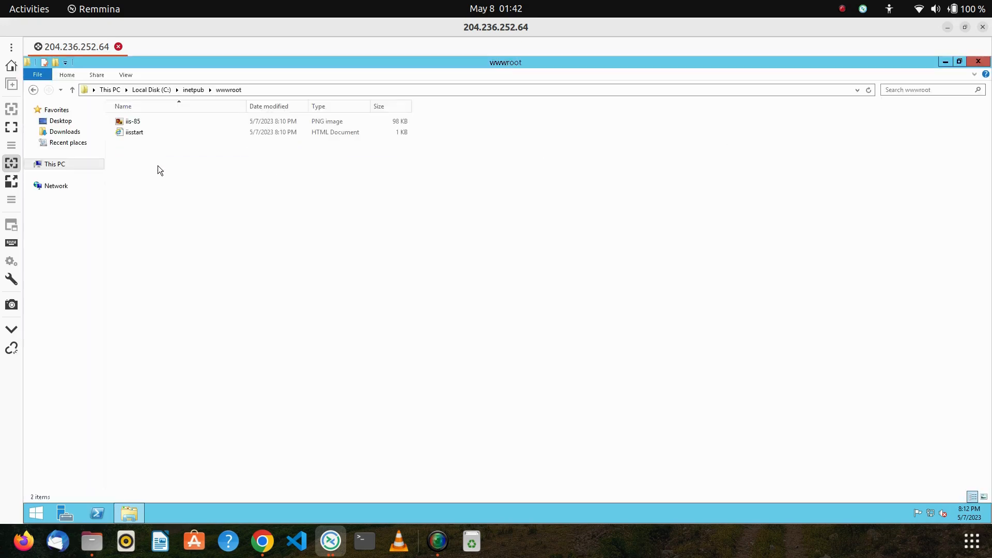
Step: Delete the default iis-85 image and iisstart HTML document from the wwwroot folder
{"action": "left_click", "coordinate": [156, 122]}
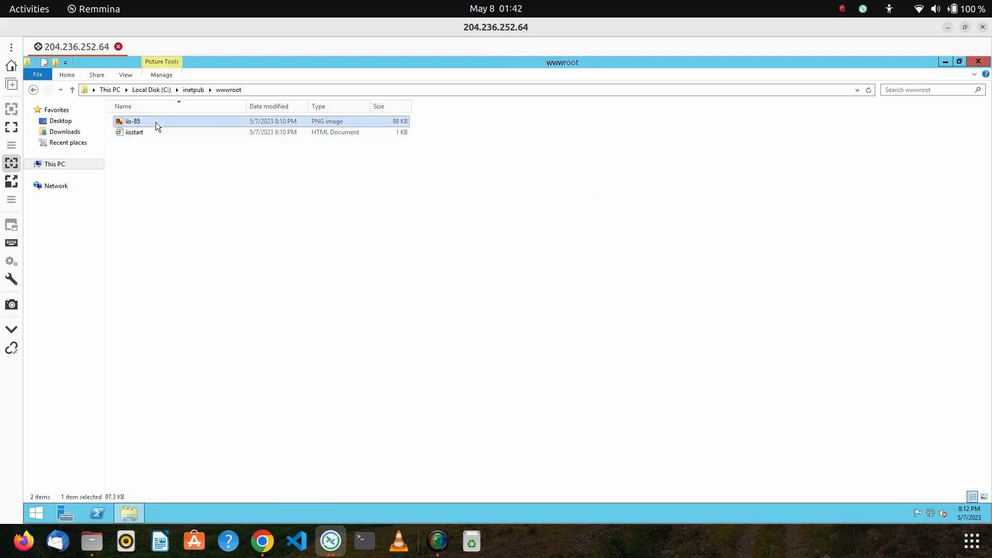
{"action": "left_click", "coordinate": [156, 132], "text": "shift"}
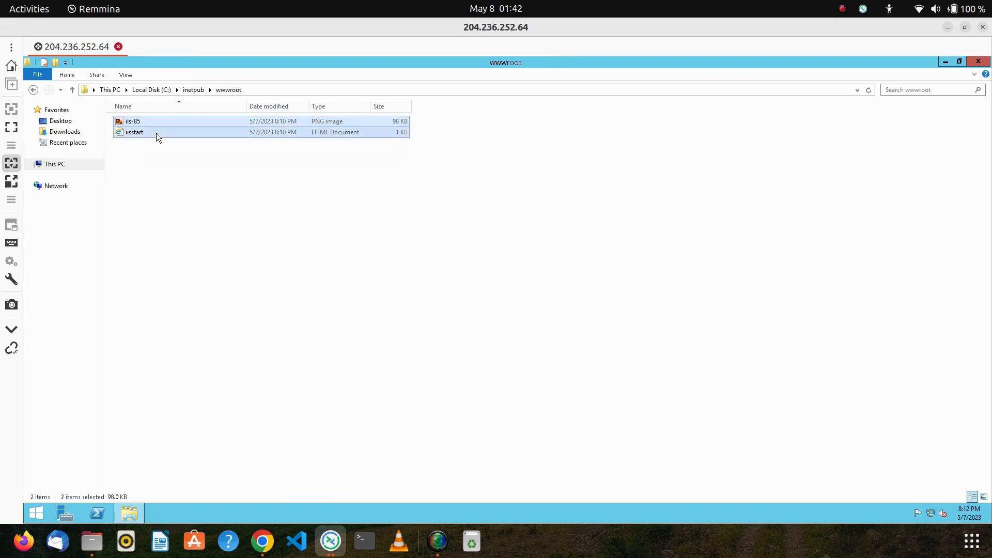
{"action": "right_click", "coordinate": [156, 132]}
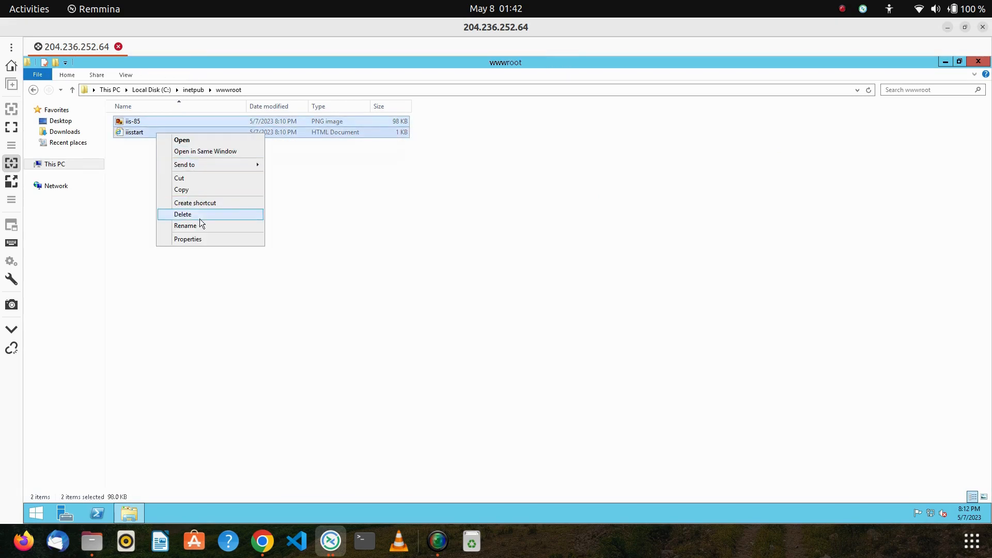
{"action": "left_click", "coordinate": [215, 214]}
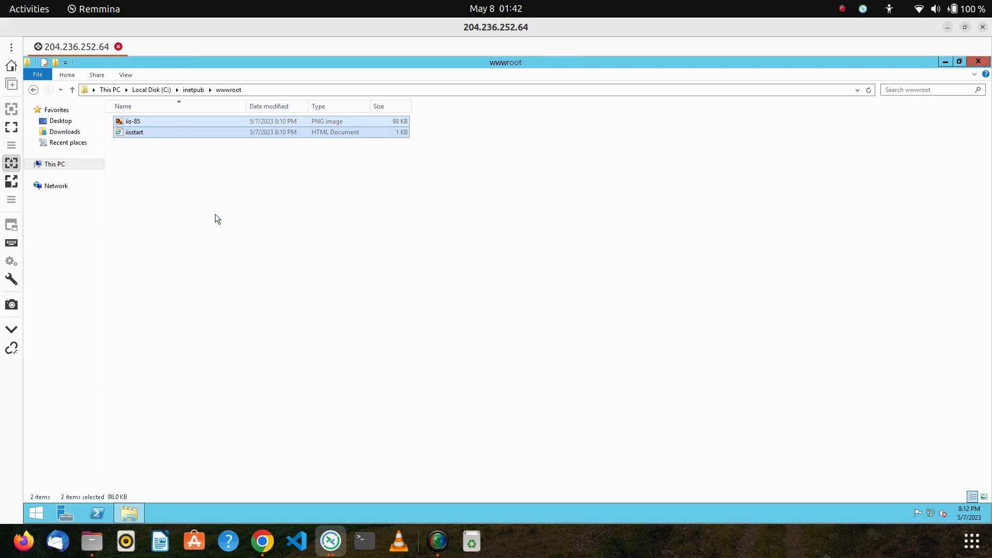
Step: Create a new text document in the wwwroot folder, keeping its default name
{"action": "right_click", "coordinate": [228, 181]}
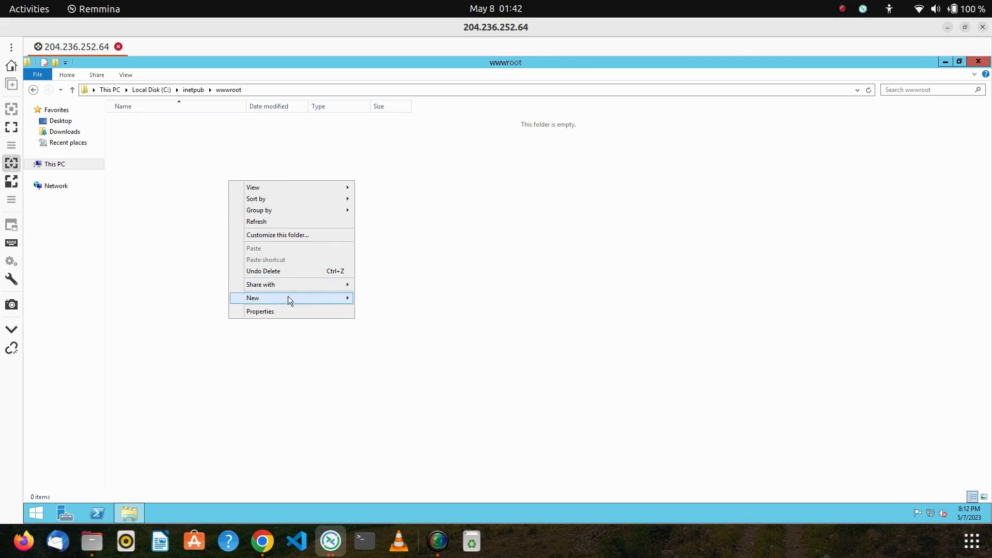
{"action": "mouse_move", "coordinate": [340, 298]}
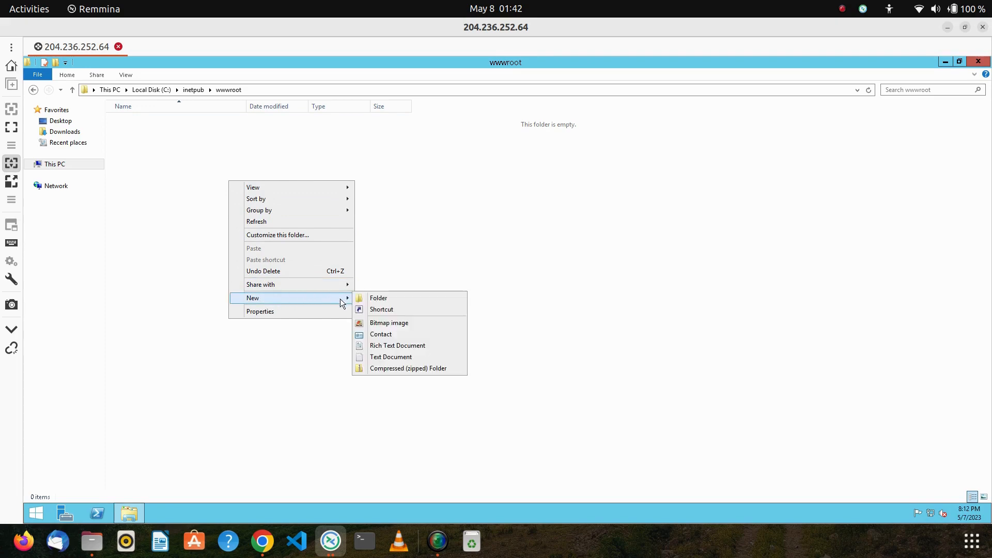
{"action": "left_click", "coordinate": [395, 357]}
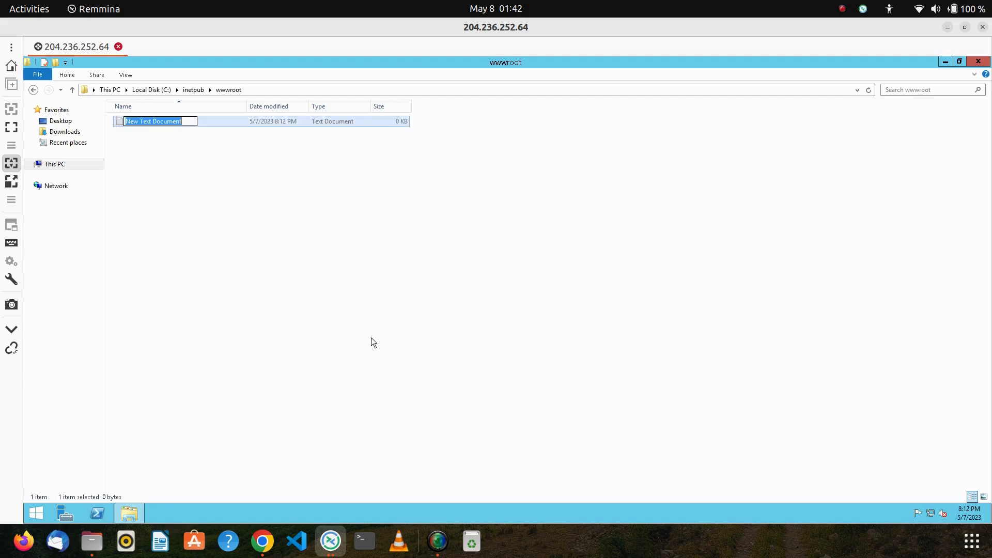
{"action": "key", "text": "Return"}
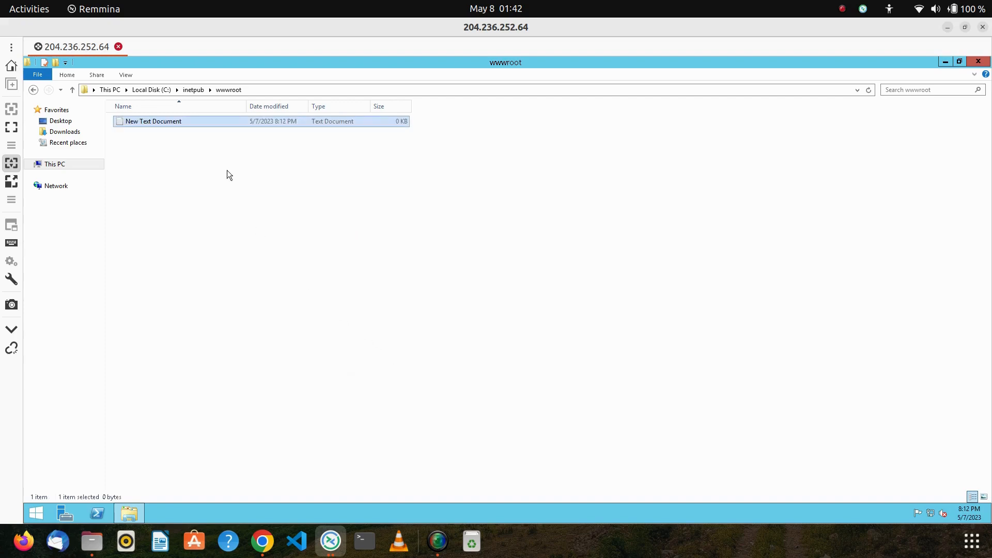
Step: Open the new text document in Notepad and enter "THIS IS YOUR FIRST STATIC WEBSITE ON WINDOWS SERVER"
{"action": "double_click", "coordinate": [212, 122]}
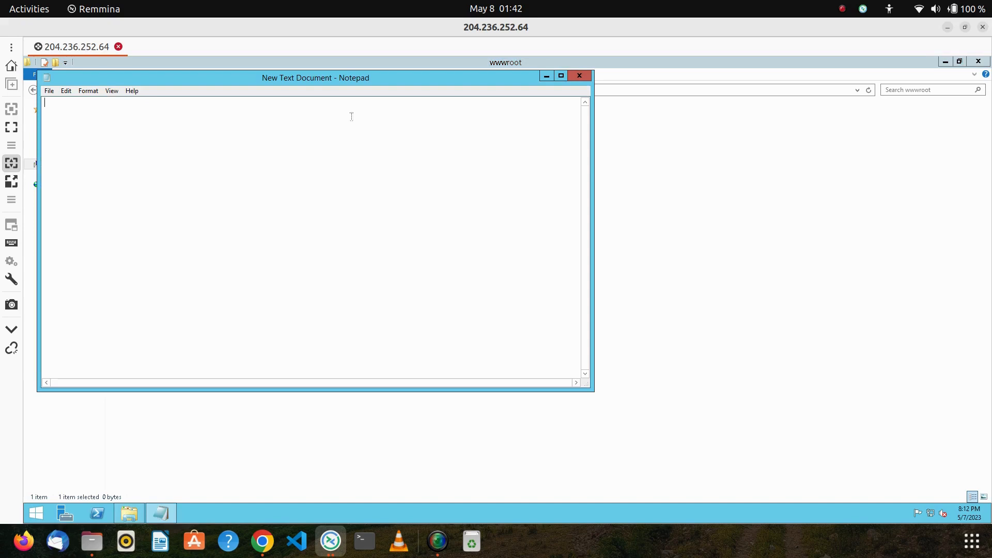
{"action": "left_click", "coordinate": [562, 74]}
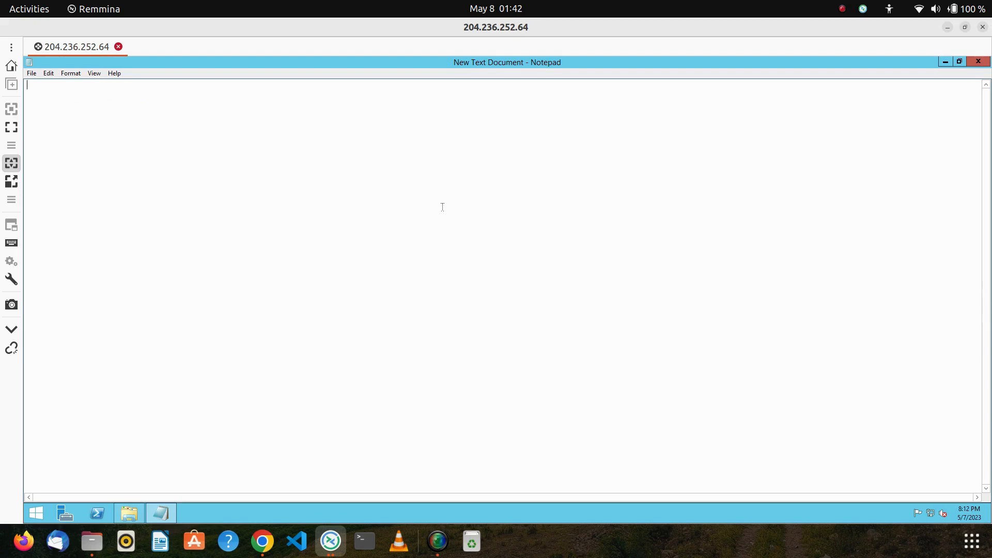
{"action": "type", "text": "THIS IS YOUR FIRST STATIC WEBSITE ON WIN"}
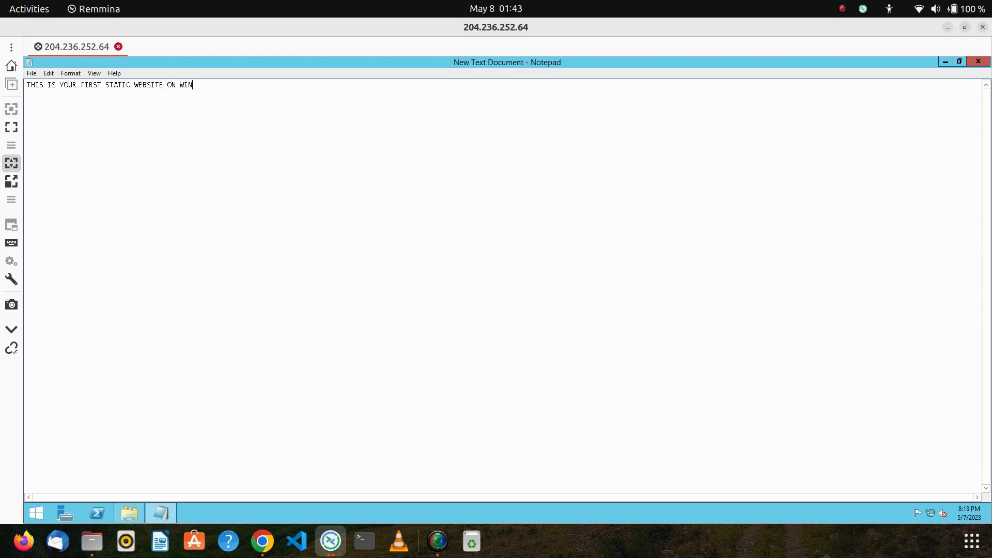
{"action": "type", "text": "DOWS SERVER"}
Step: Save the document in wwwroot as index.html with the All Files type, and close Notepad
{"action": "left_click", "coordinate": [31, 74]}
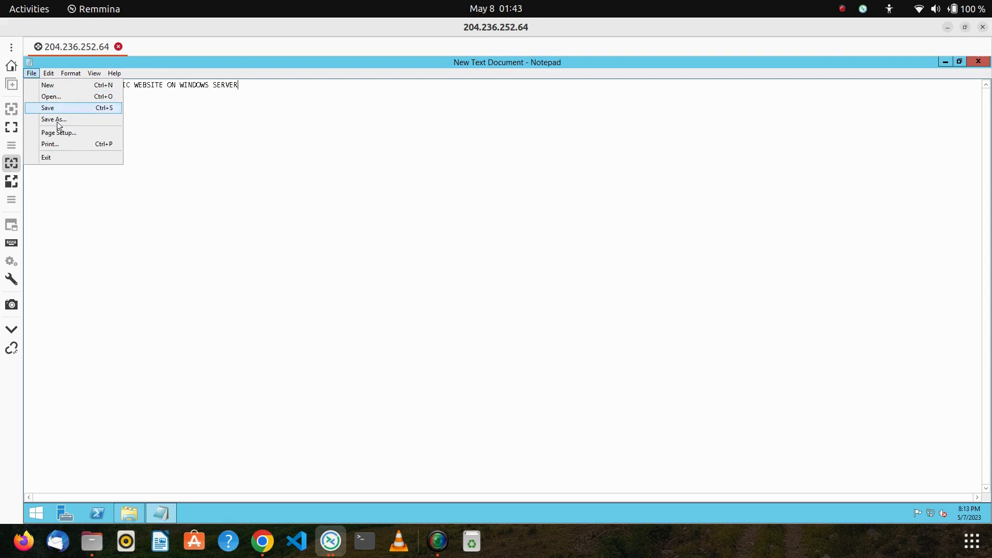
{"action": "left_click", "coordinate": [100, 126]}
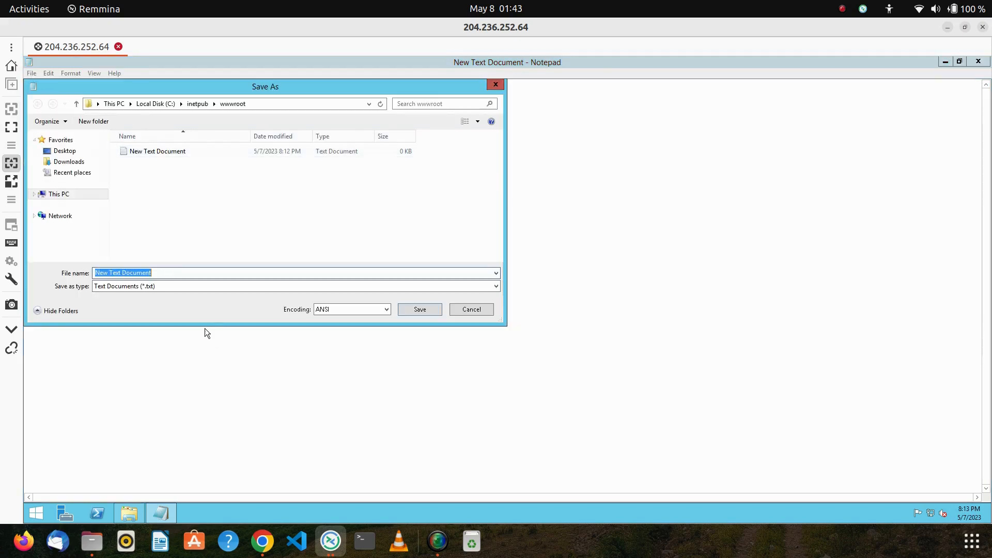
{"action": "type", "text": "INDEX"}
{"action": "key", "text": "BackSpace"}
{"action": "key", "text": "BackSpace"}
{"action": "key", "text": "BackSpace"}
{"action": "key", "text": "BackSpace"}
{"action": "key", "text": "BackSpace"}
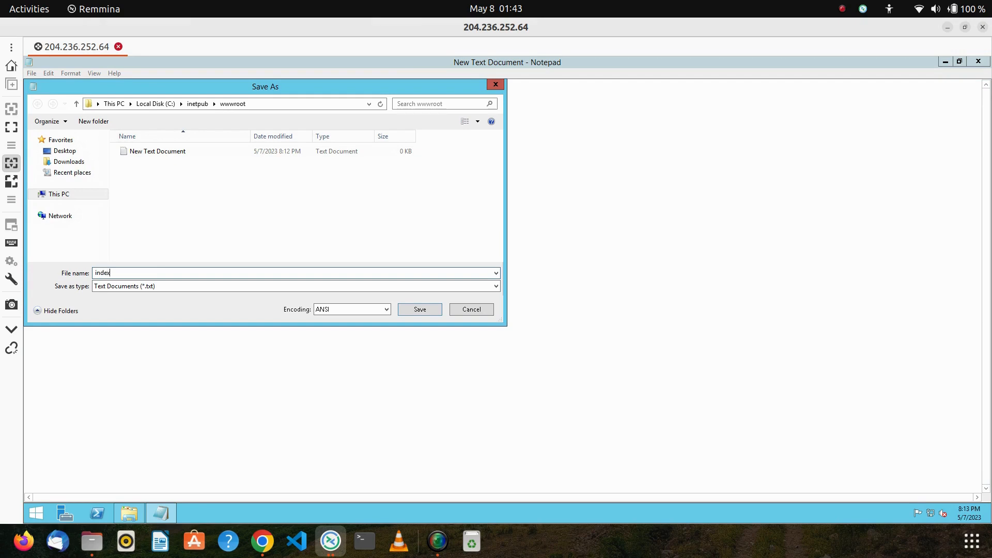
{"action": "type", "text": "x.html"}
{"action": "left_click", "coordinate": [190, 285]}
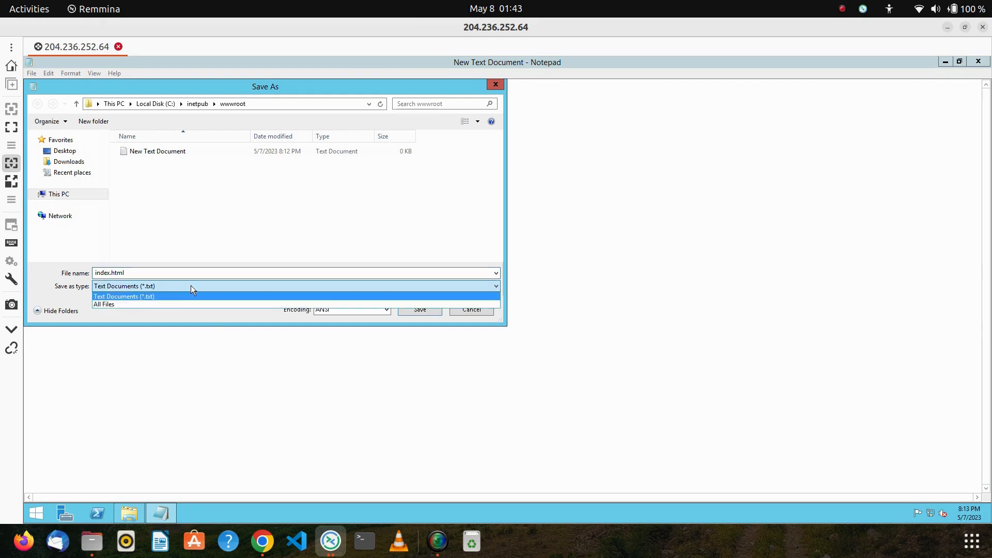
{"action": "left_click", "coordinate": [124, 305]}
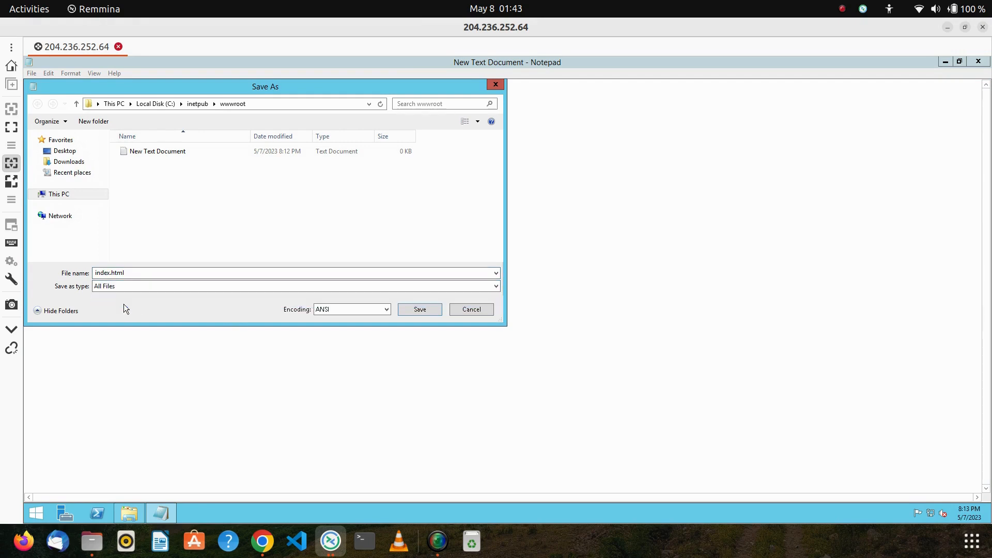
{"action": "left_click", "coordinate": [420, 309]}
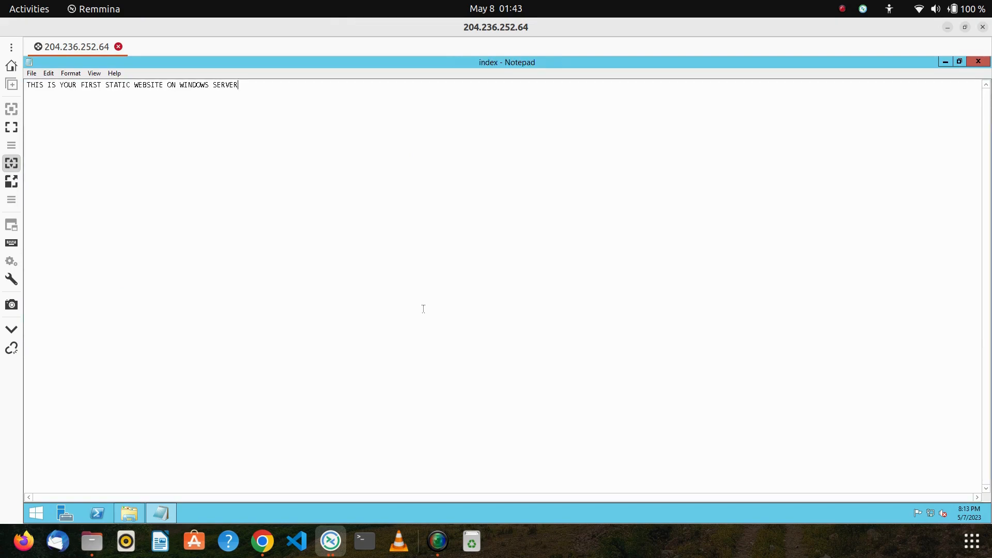
{"action": "left_click", "coordinate": [971, 62]}
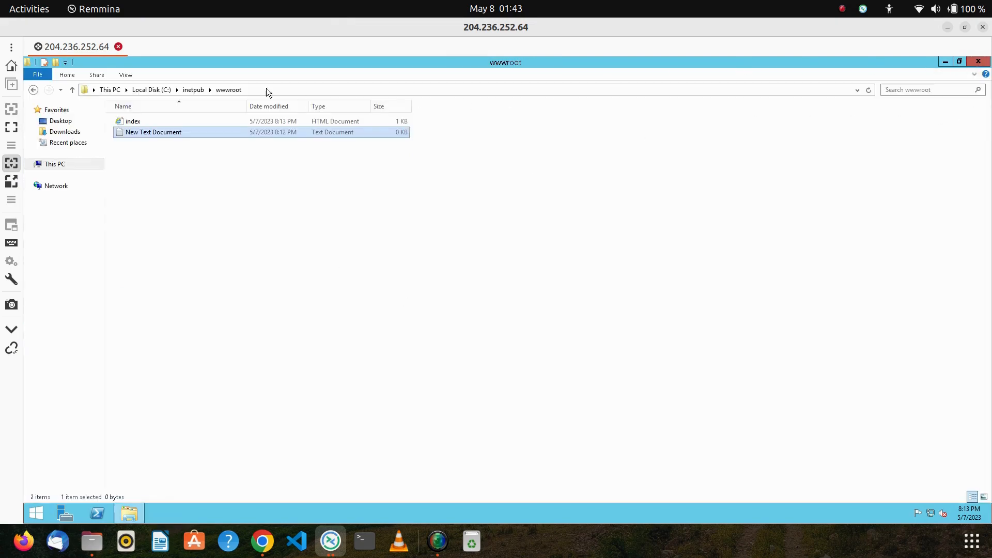
Step: Delete the empty New Text Document from the wwwroot folder and close File Explorer
{"action": "right_click", "coordinate": [247, 132]}
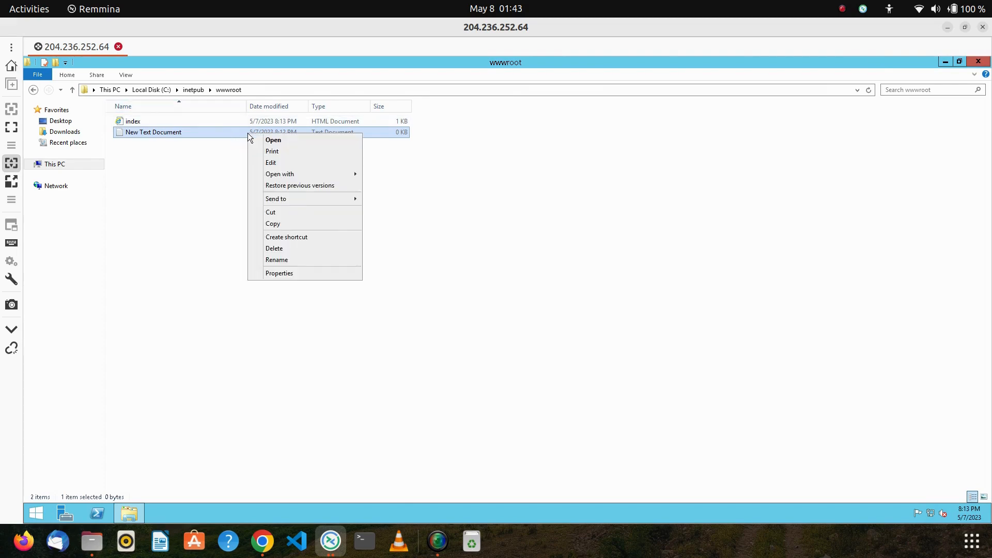
{"action": "left_click", "coordinate": [310, 250]}
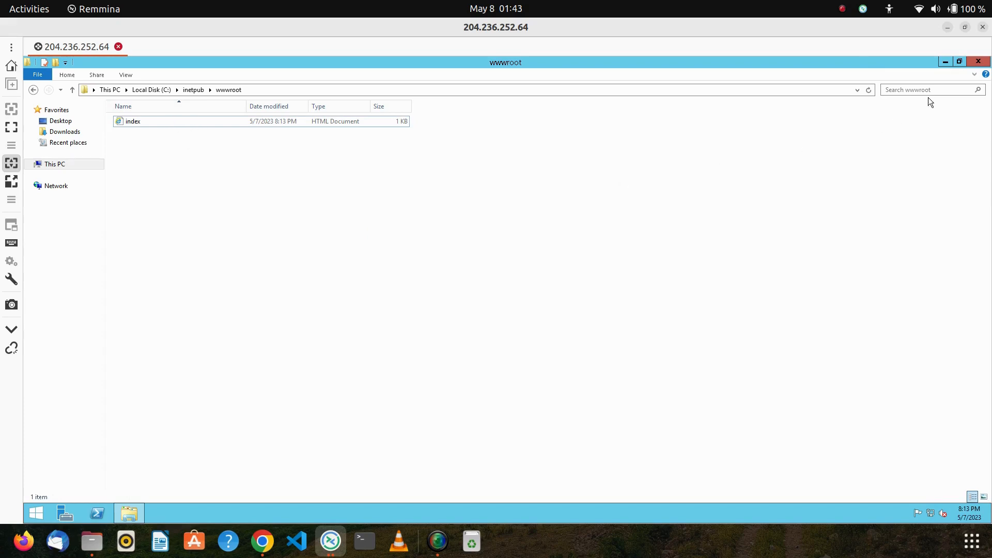
{"action": "left_click", "coordinate": [977, 62]}
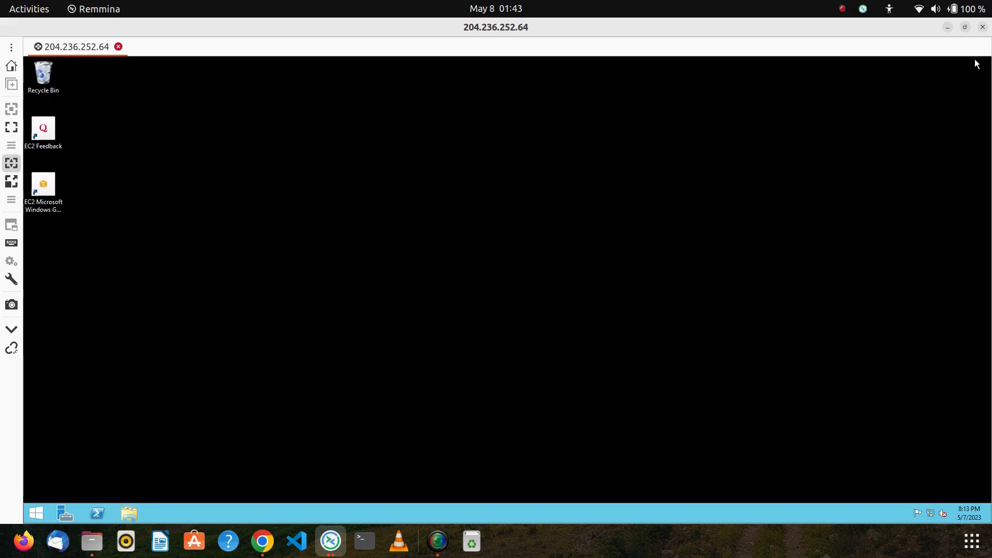
Step: Switch to Chrome and copy the webserver instance's public IPv4 address from its details in the EC2 instances list
{"action": "left_click", "coordinate": [262, 542]}
{"action": "scroll", "coordinate": [173, 305], "scroll_direction": "up", "scroll_amount": 5}
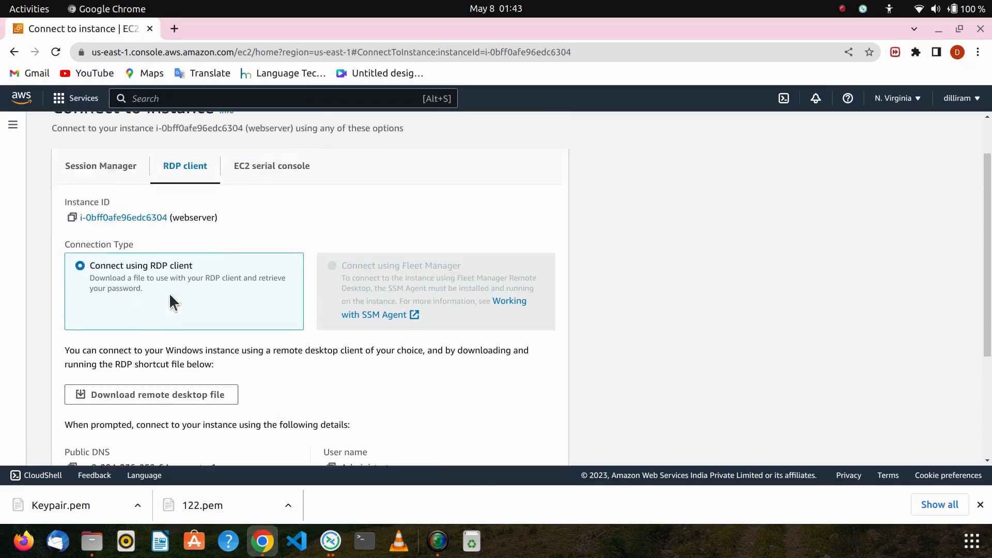
{"action": "scroll", "coordinate": [170, 295], "scroll_direction": "up", "scroll_amount": 2}
{"action": "left_click", "coordinate": [104, 130]}
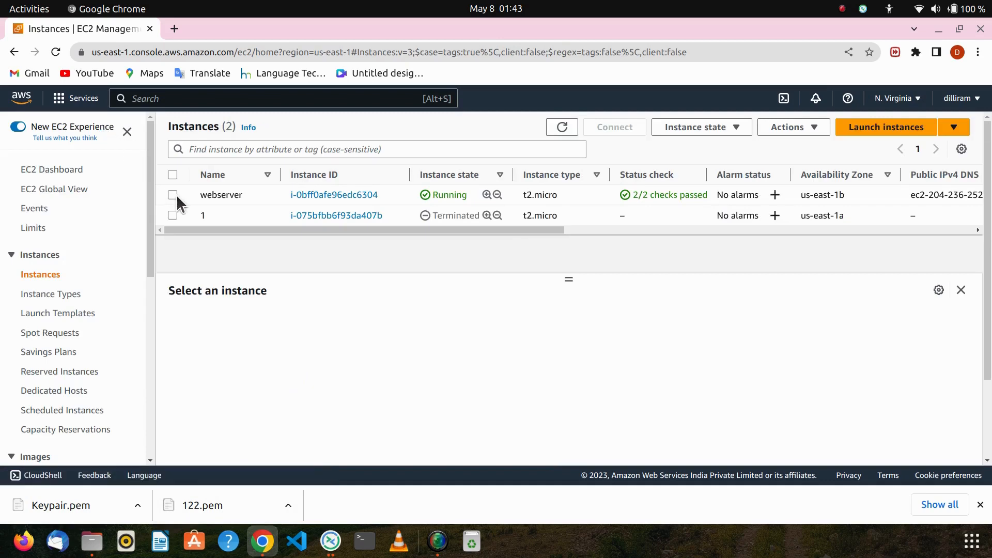
{"action": "left_click", "coordinate": [172, 195]}
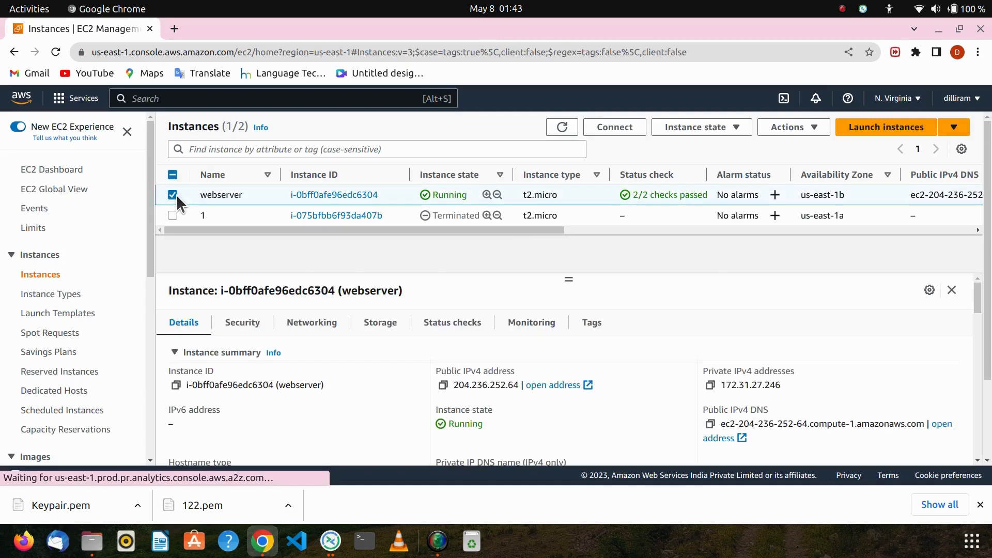
{"action": "left_click", "coordinate": [442, 385]}
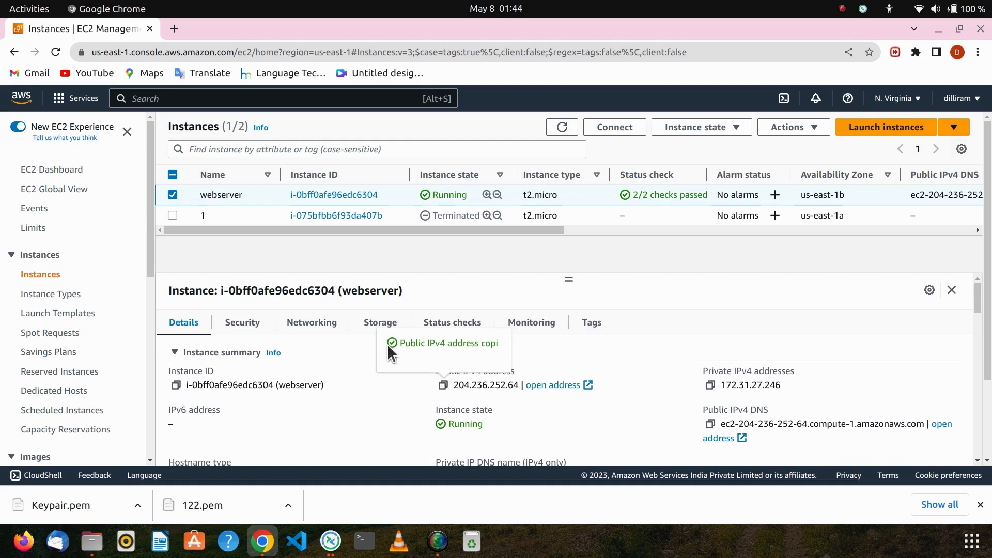
Step: Load the copied public IPv4 address 204.236.252.64 in a new browser tab and check the static website's text
{"action": "left_click", "coordinate": [174, 29]}
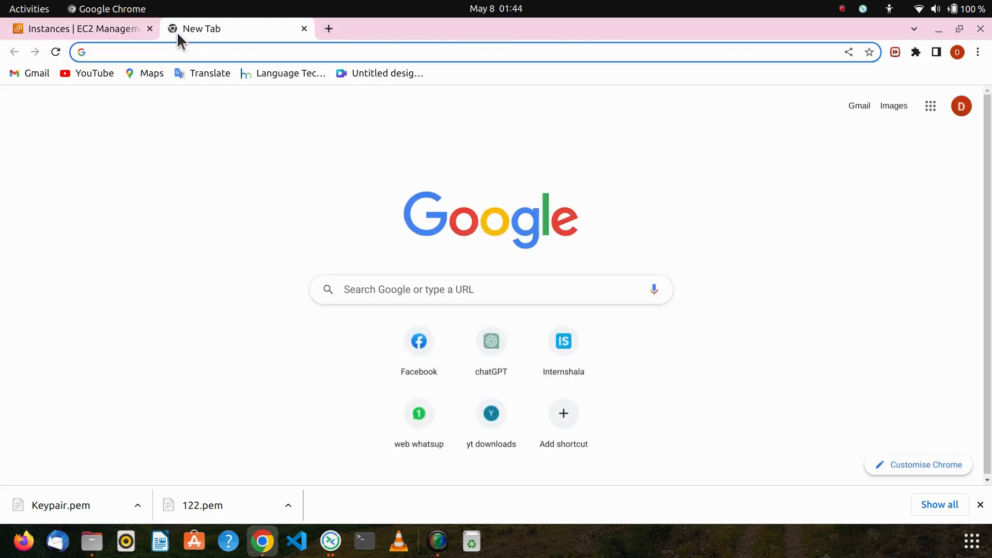
{"action": "key", "text": "ctrl+v"}
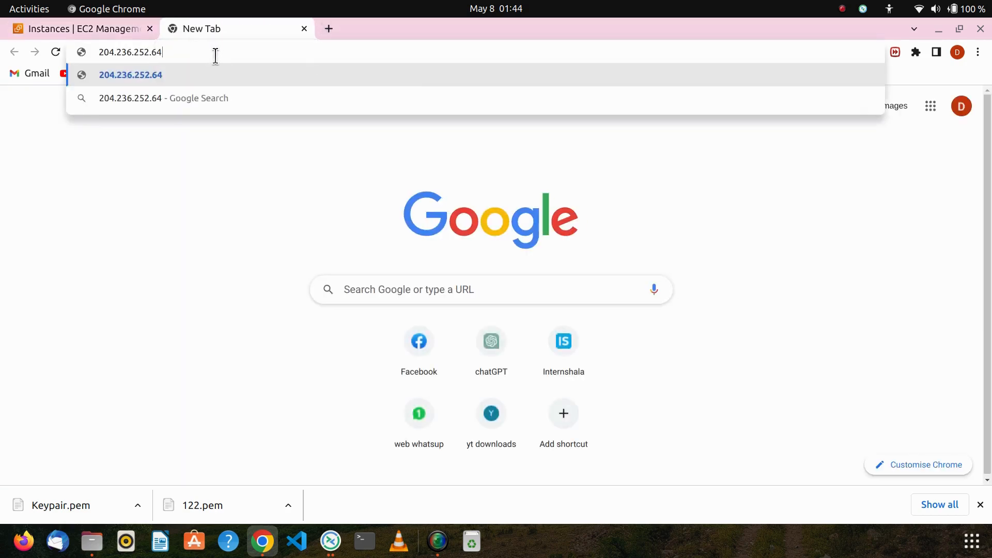
{"action": "key", "text": "Return"}
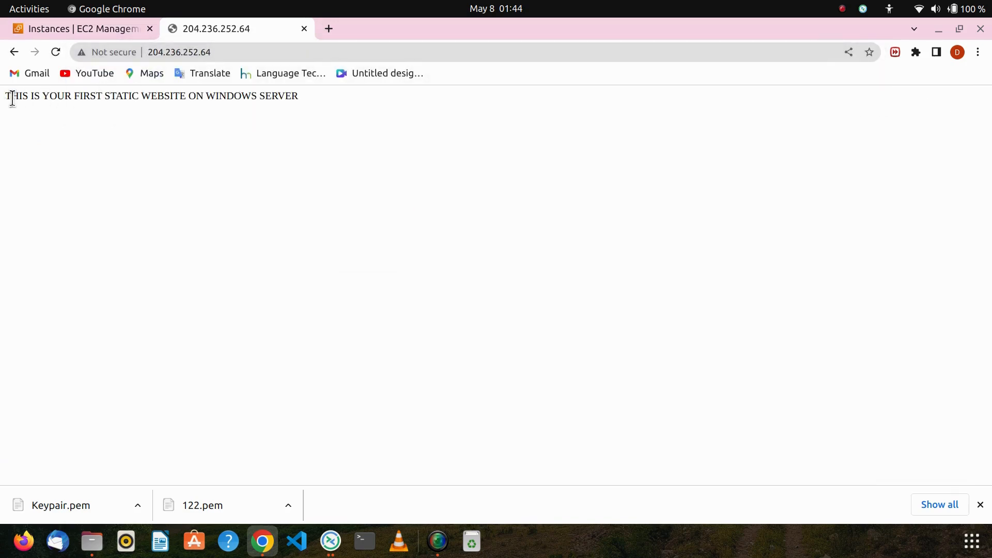
{"action": "left_click_drag", "start_coordinate": [7, 97], "coordinate": [310, 103]}
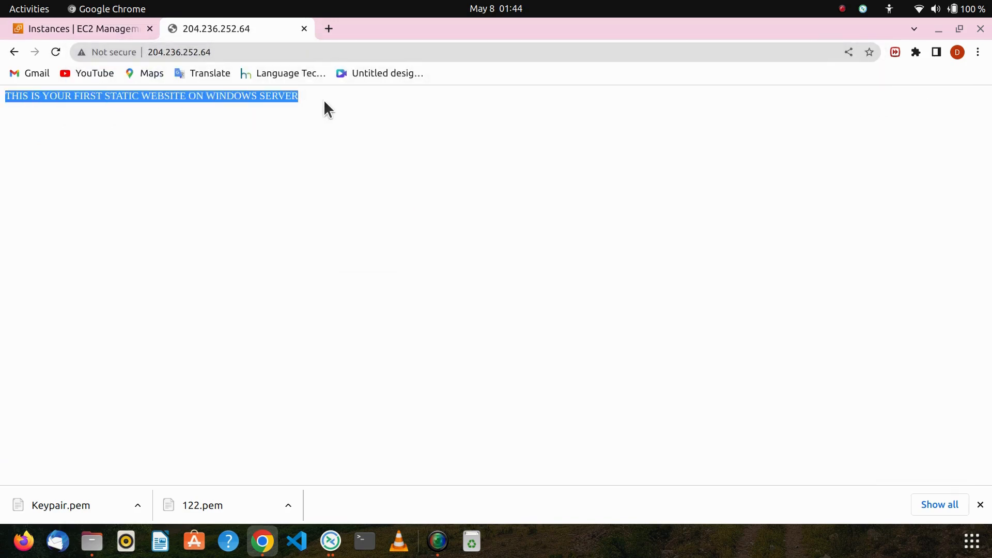
{"action": "left_click", "coordinate": [323, 104]}
Step: Return to the EC2 instances list and terminate the webserver instance, confirming the termination
{"action": "left_click", "coordinate": [94, 31]}
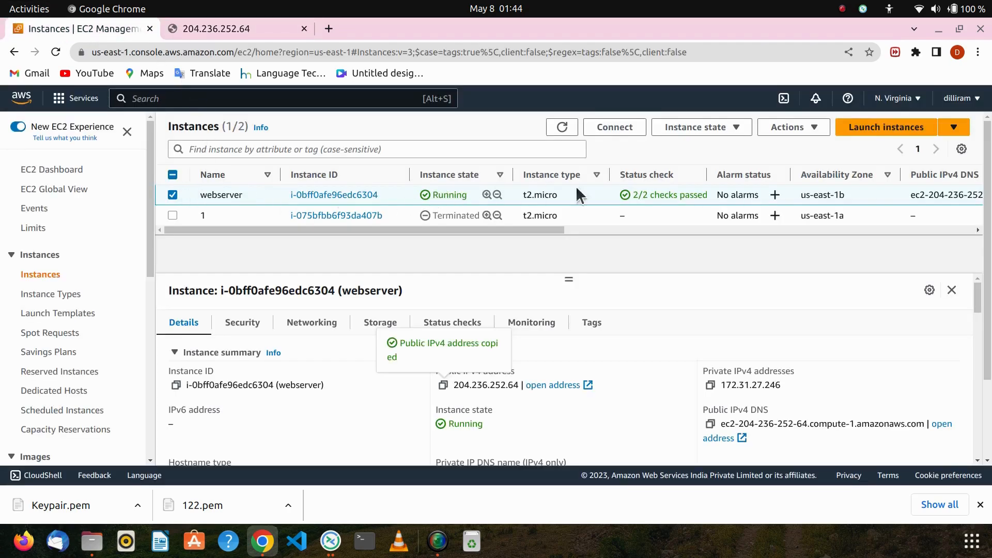
{"action": "left_click", "coordinate": [728, 129]}
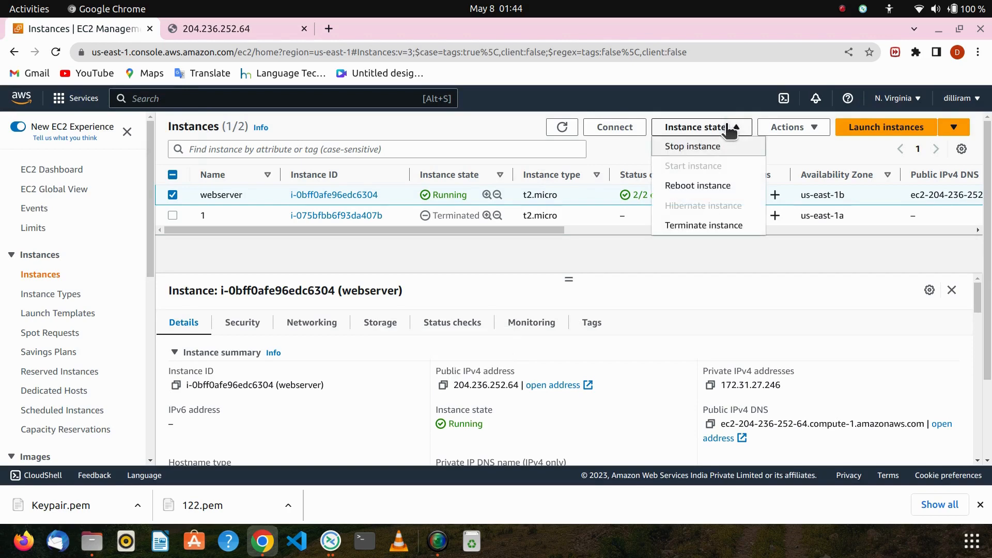
{"action": "left_click", "coordinate": [707, 226]}
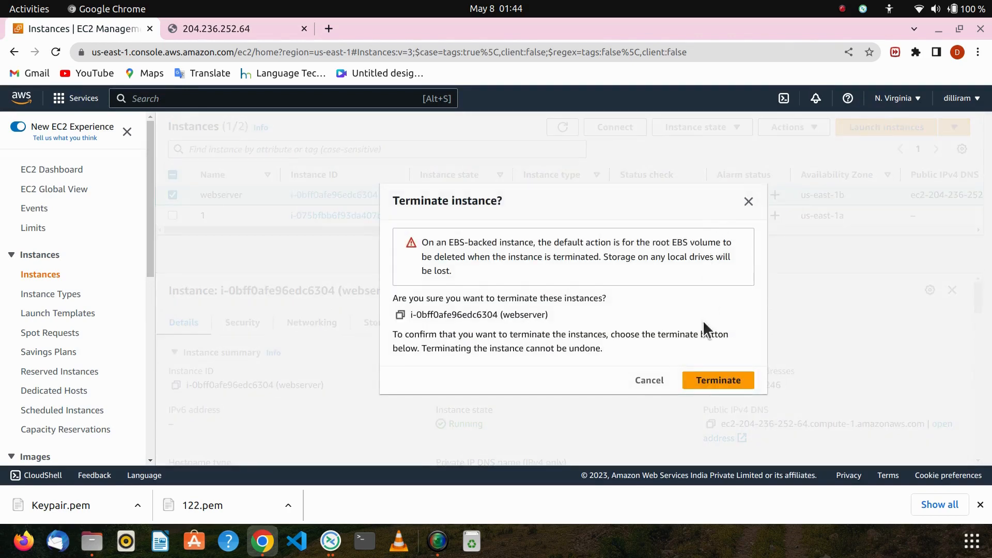
{"action": "left_click", "coordinate": [704, 380]}
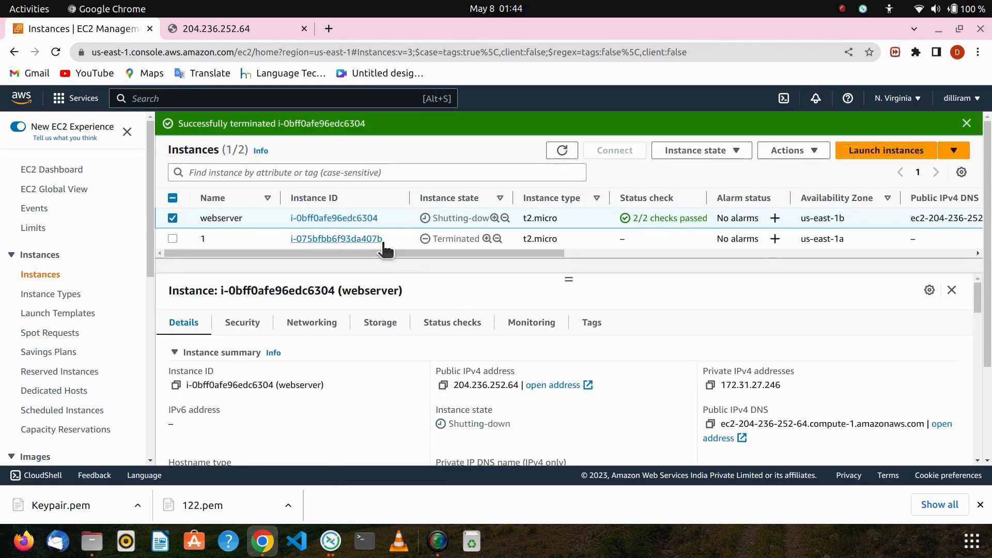
{"action": "left_click", "coordinate": [842, 8]}
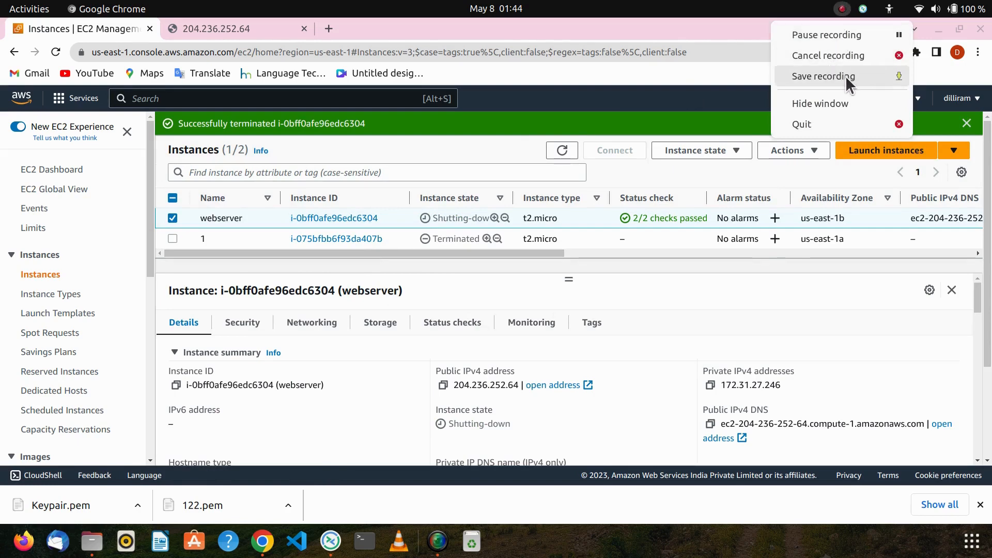
{"action": "left_click", "coordinate": [845, 76]}
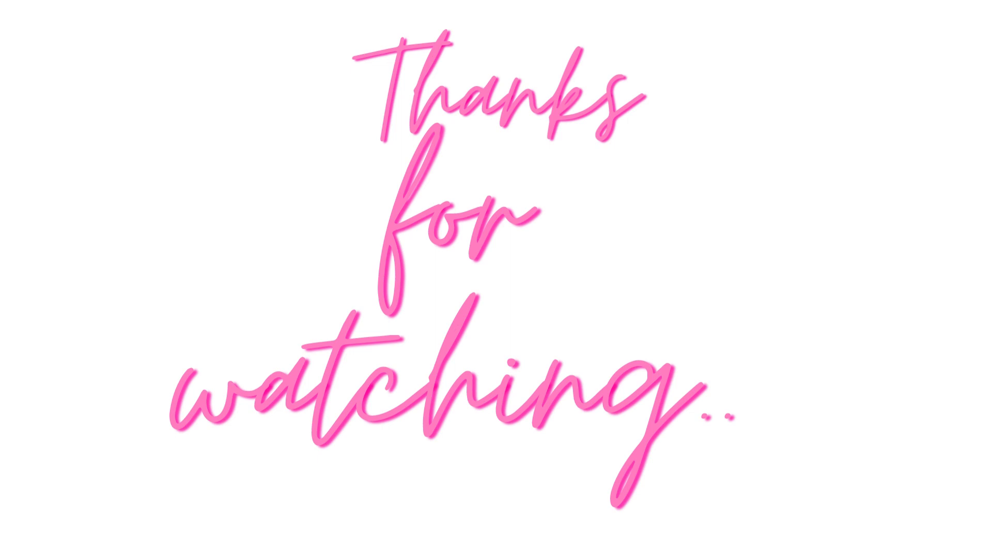